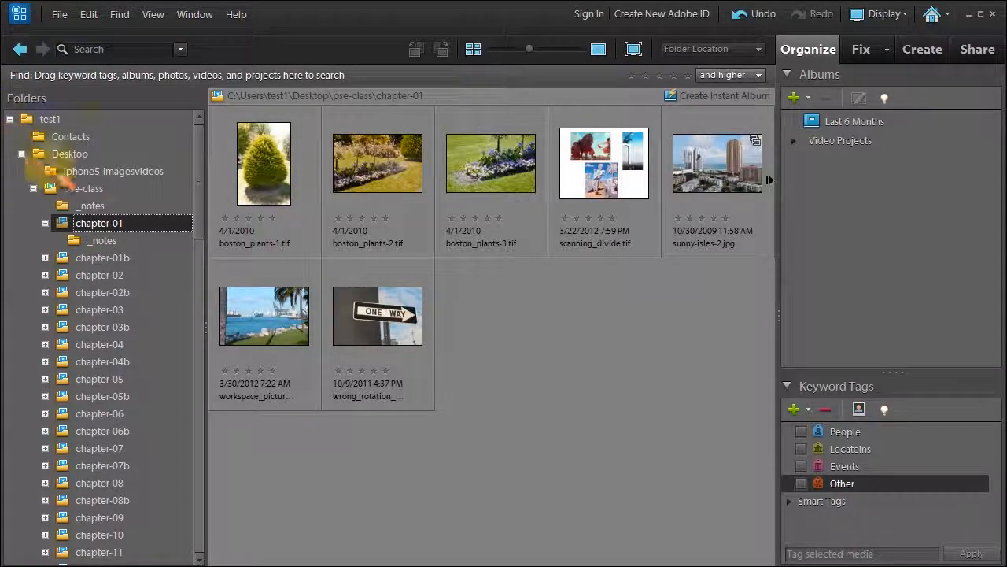
Show the photos in the chapter-02 folder and collapse the Albums section.
{"action": "left_click", "coordinate": [99, 275]}
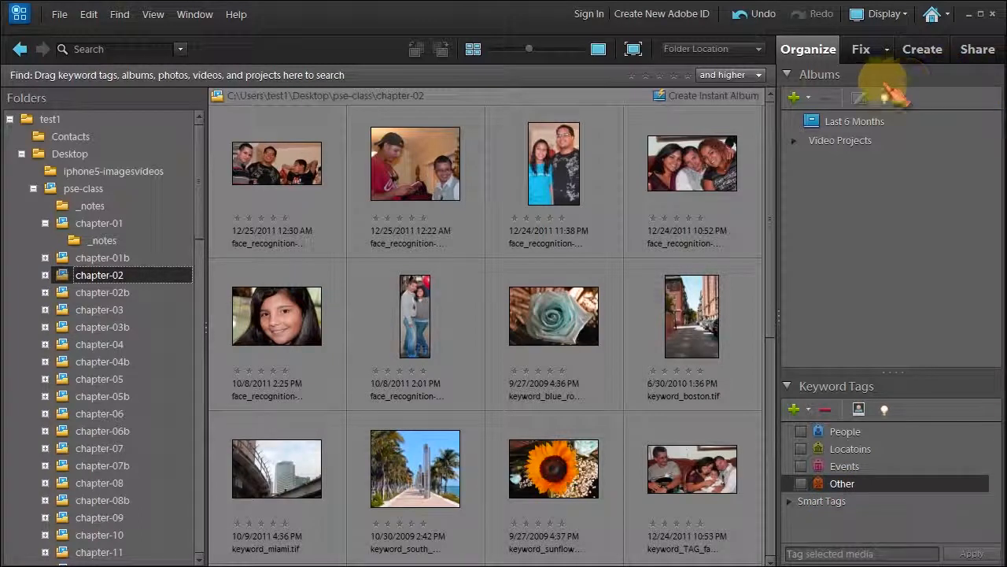
{"action": "left_click", "coordinate": [803, 75]}
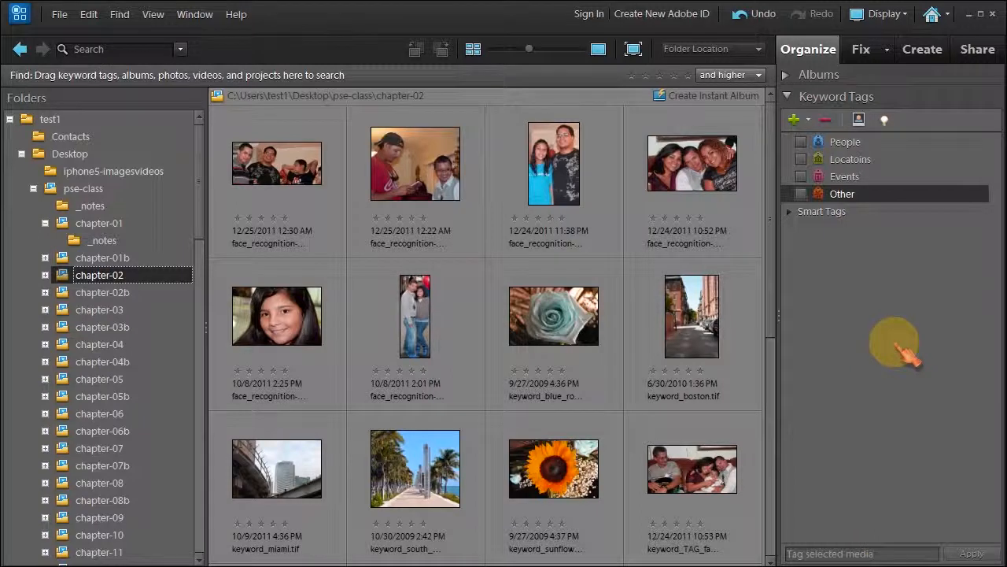
Delete the keyword tag categories Locatoins, Events and Other.
{"action": "left_click", "coordinate": [849, 160]}
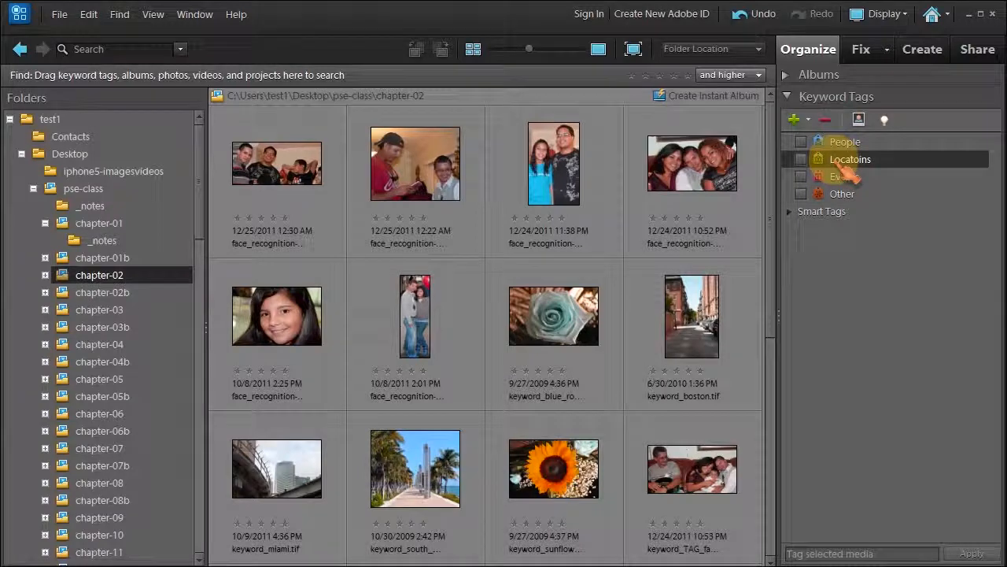
{"action": "left_click", "coordinate": [825, 120]}
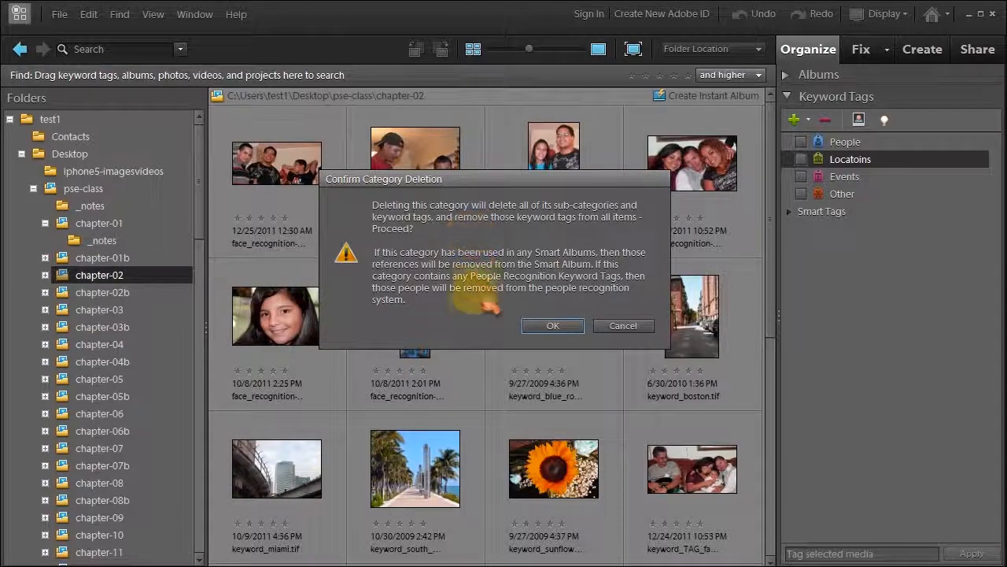
{"action": "left_click", "coordinate": [554, 325]}
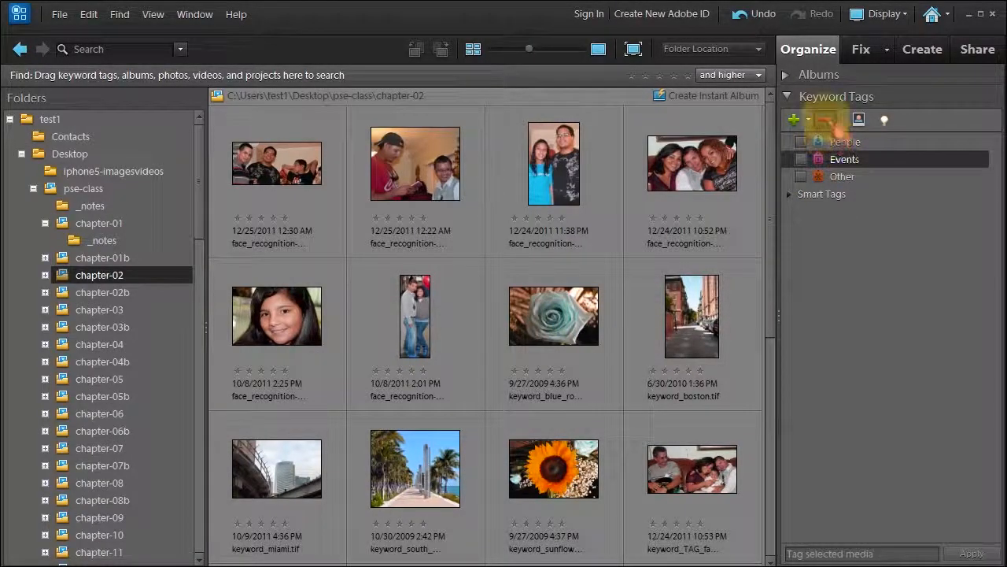
{"action": "left_click", "coordinate": [825, 119]}
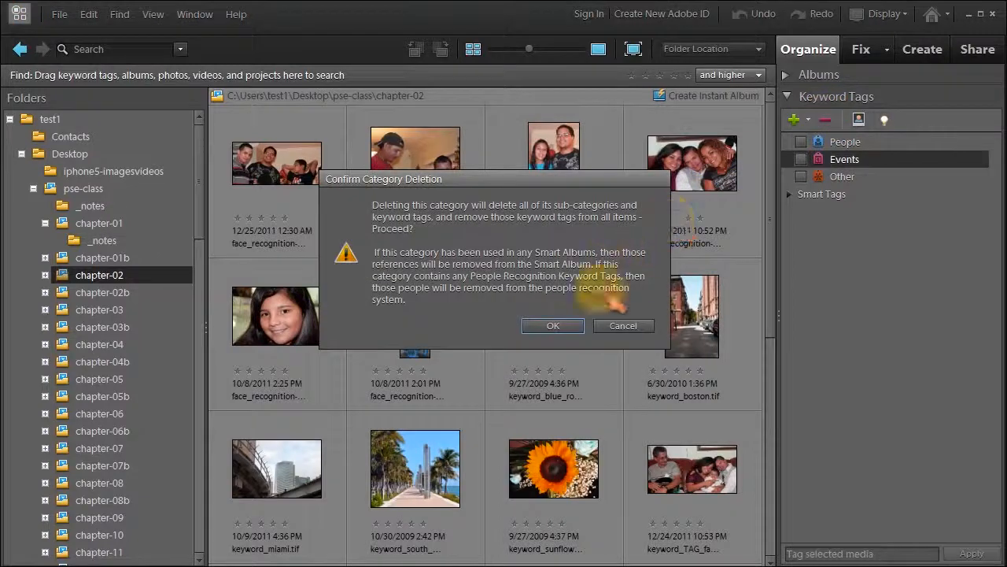
{"action": "left_click", "coordinate": [556, 326]}
{"action": "left_click", "coordinate": [843, 160]}
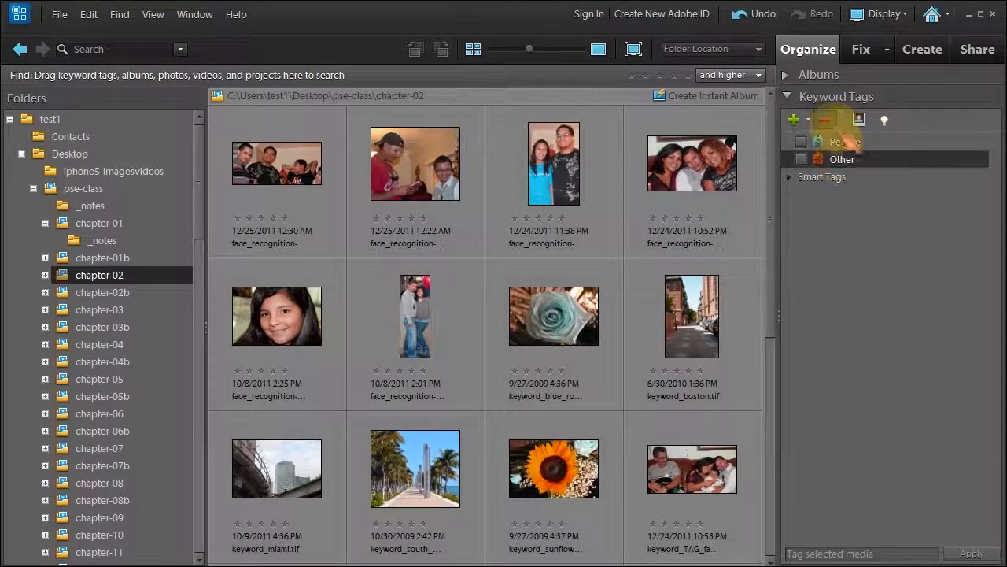
{"action": "left_click", "coordinate": [825, 120]}
{"action": "left_click", "coordinate": [553, 326]}
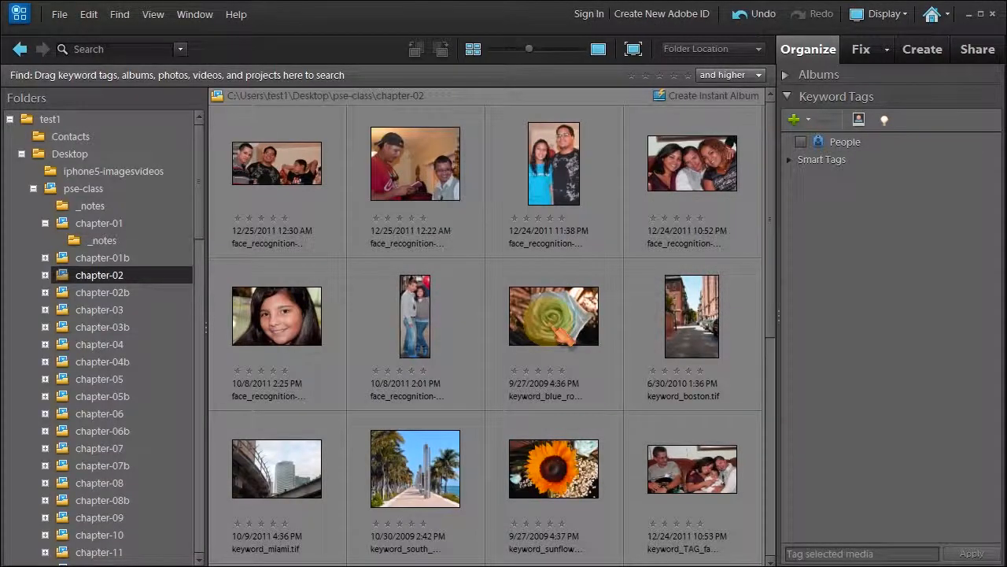
Create a keyword tag category named I-Family with the green tag icon.
{"action": "left_click", "coordinate": [794, 120]}
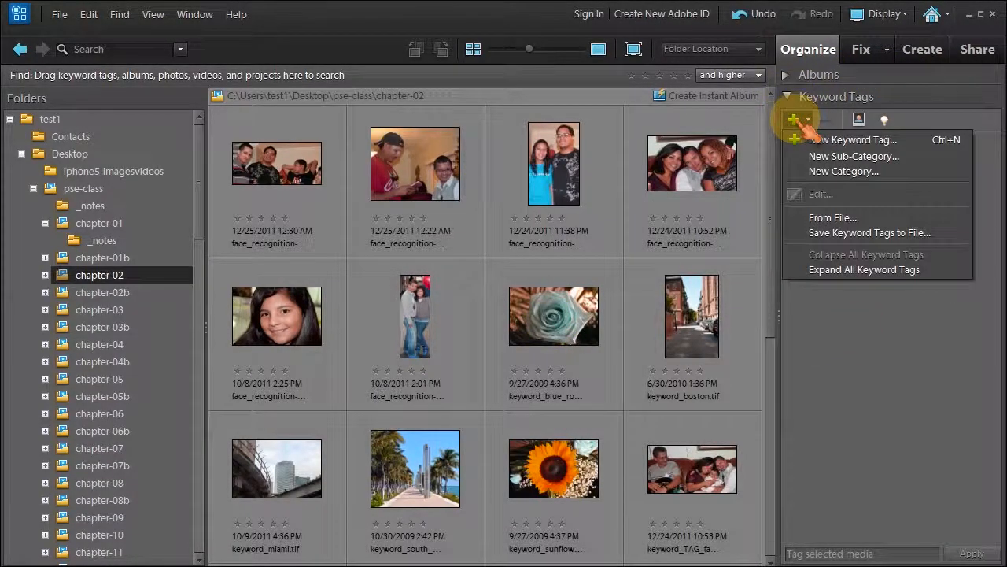
{"action": "left_click", "coordinate": [835, 173]}
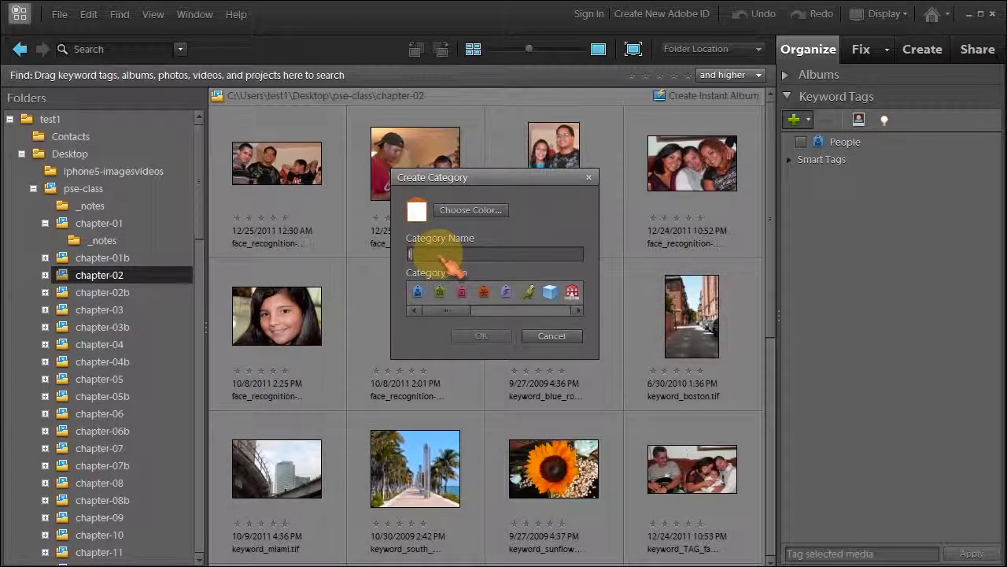
{"action": "type", "text": "H"}
{"action": "type", "text": "-Family"}
{"action": "left_click", "coordinate": [439, 292]}
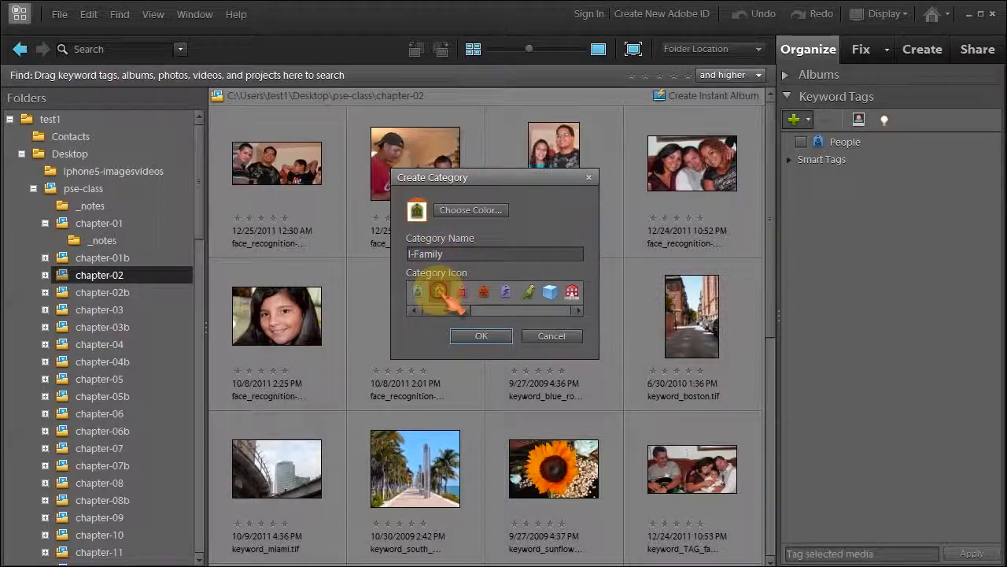
{"action": "left_click", "coordinate": [485, 338]}
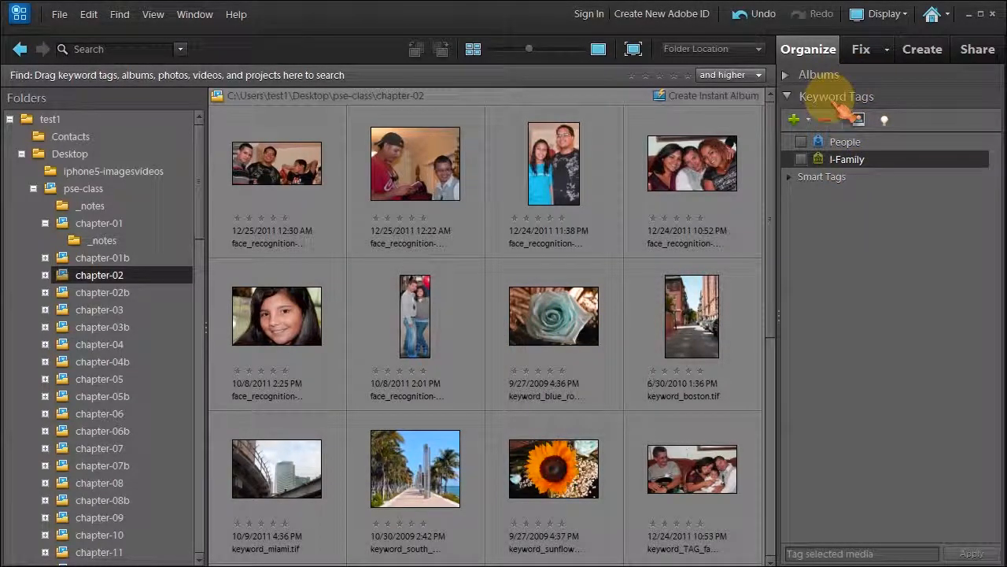
Create a keyword tag category named Famly with the pink tag icon.
{"action": "left_click", "coordinate": [797, 120]}
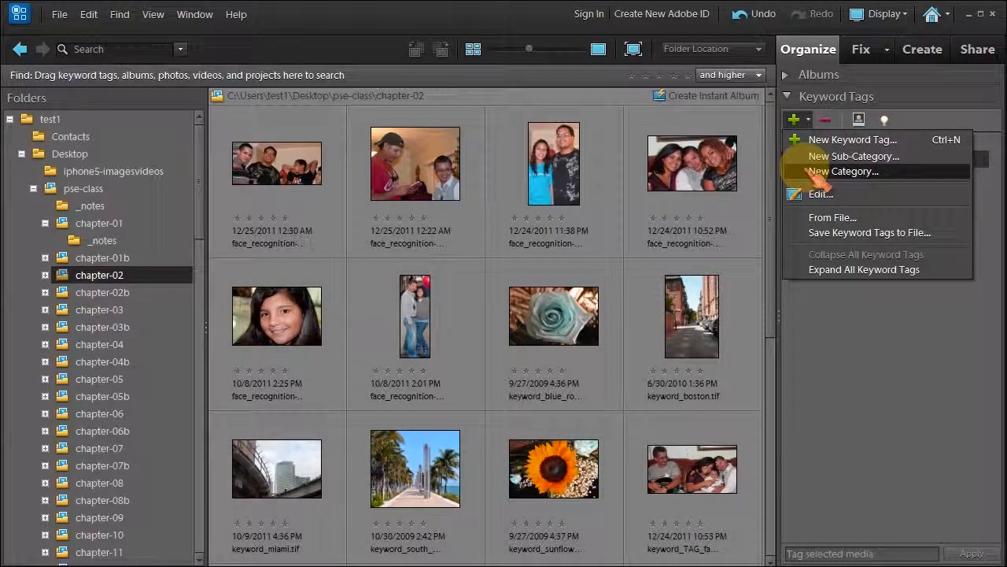
{"action": "left_click", "coordinate": [815, 171]}
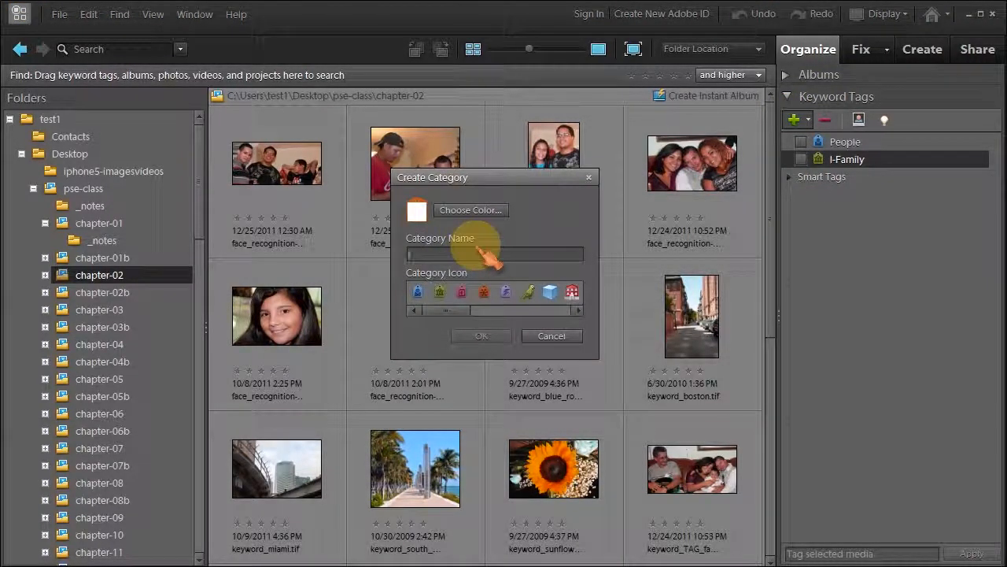
{"action": "type", "text": "Famiyly"}
{"action": "left_click", "coordinate": [462, 292]}
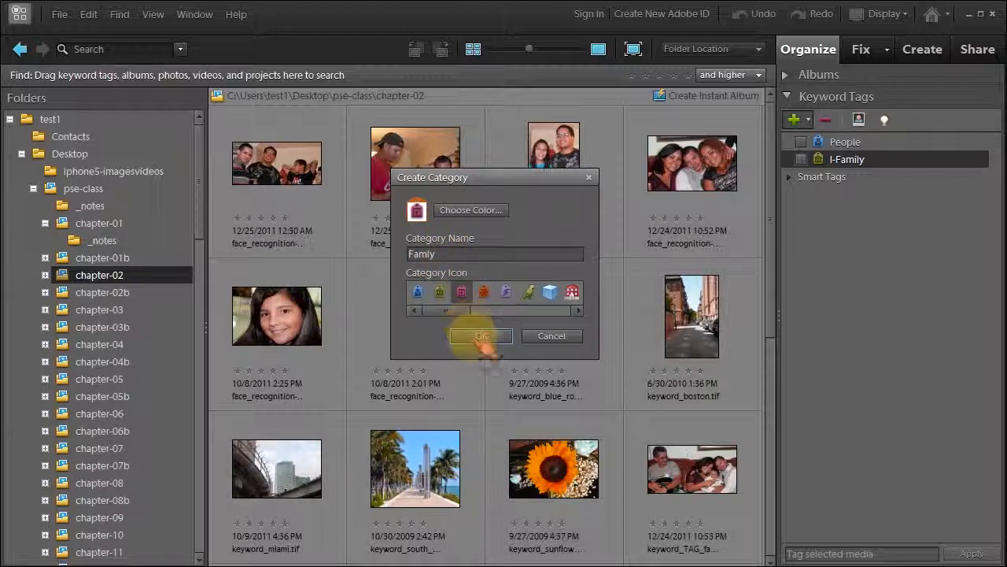
{"action": "left_click", "coordinate": [482, 337]}
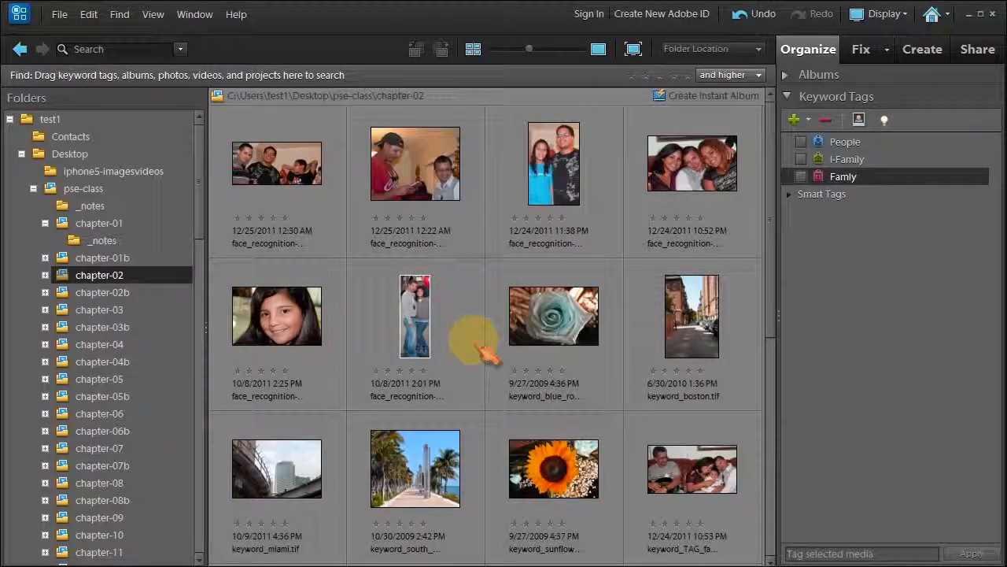
Create a keyword tag category named Friends with the orange tag icon.
{"action": "left_click", "coordinate": [794, 119]}
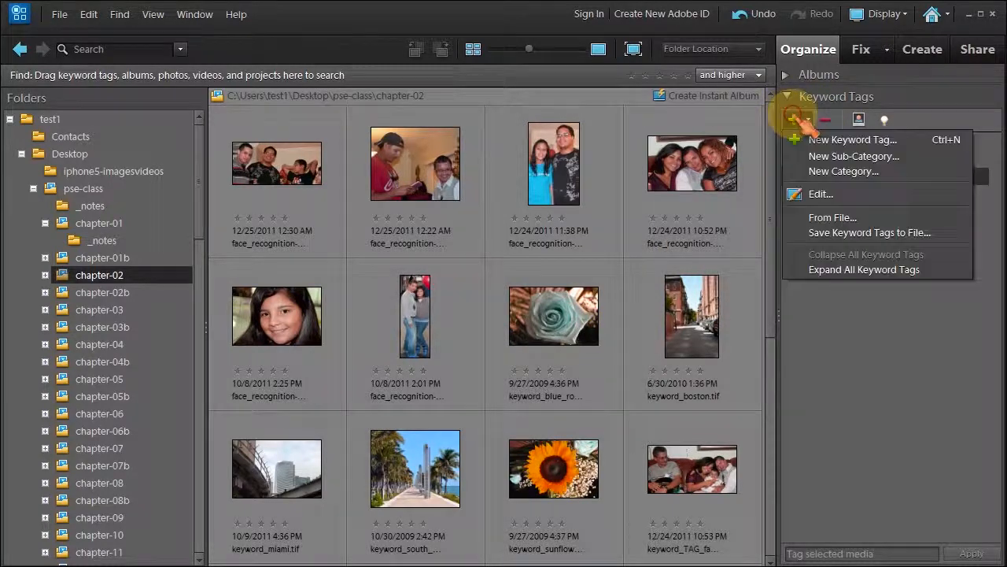
{"action": "left_click", "coordinate": [823, 170]}
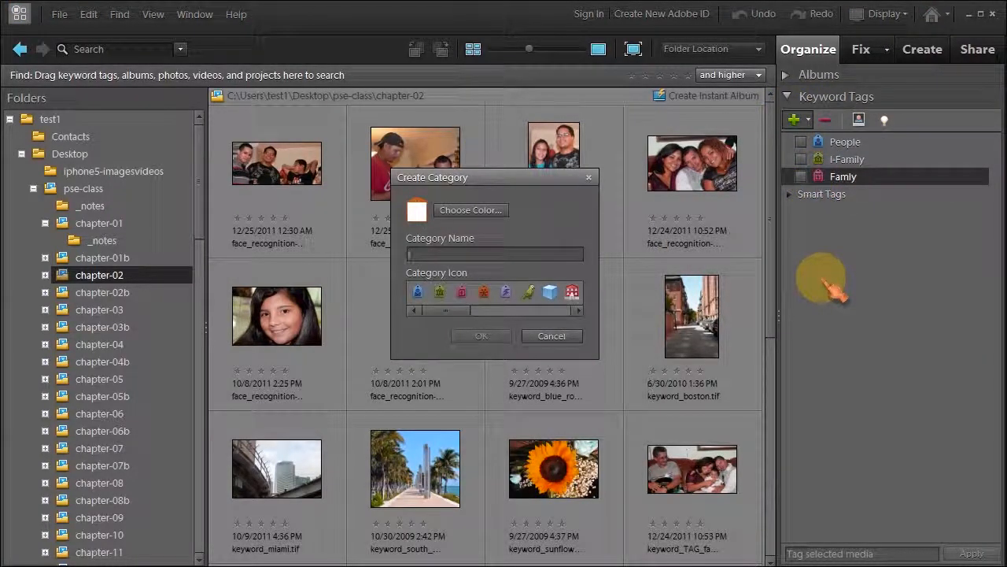
{"action": "type", "text": "Friends"}
{"action": "left_click", "coordinate": [484, 292]}
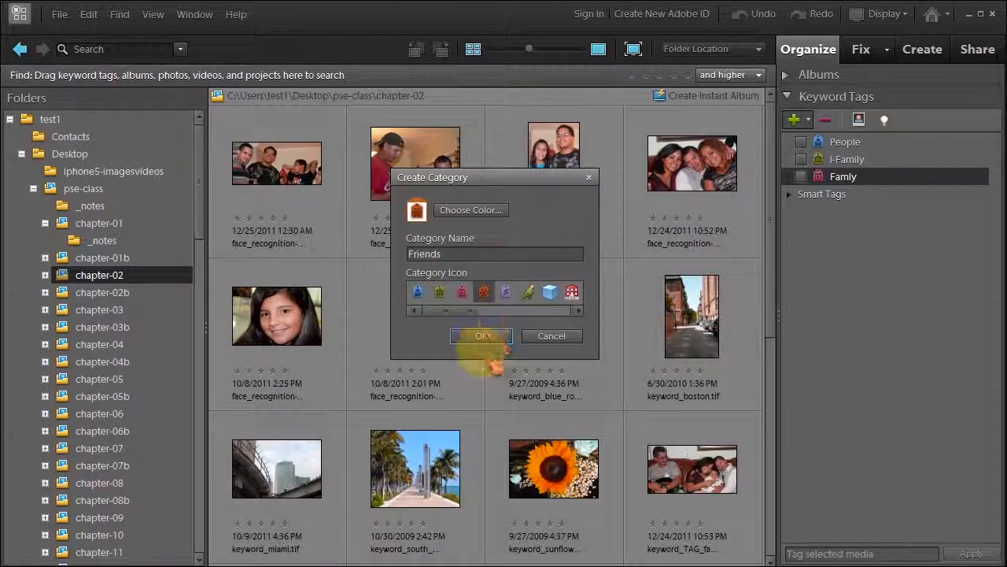
{"action": "left_click", "coordinate": [481, 336]}
Start a new keyword tag category named Anniv-Birthdays and choose the purple tag icon for it.
{"action": "left_click", "coordinate": [795, 121]}
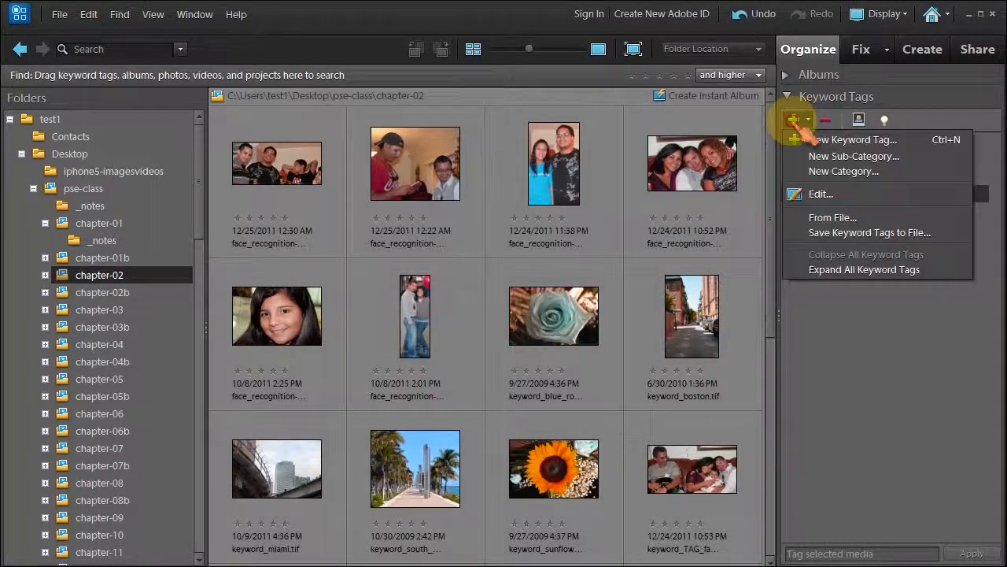
{"action": "left_click", "coordinate": [818, 171]}
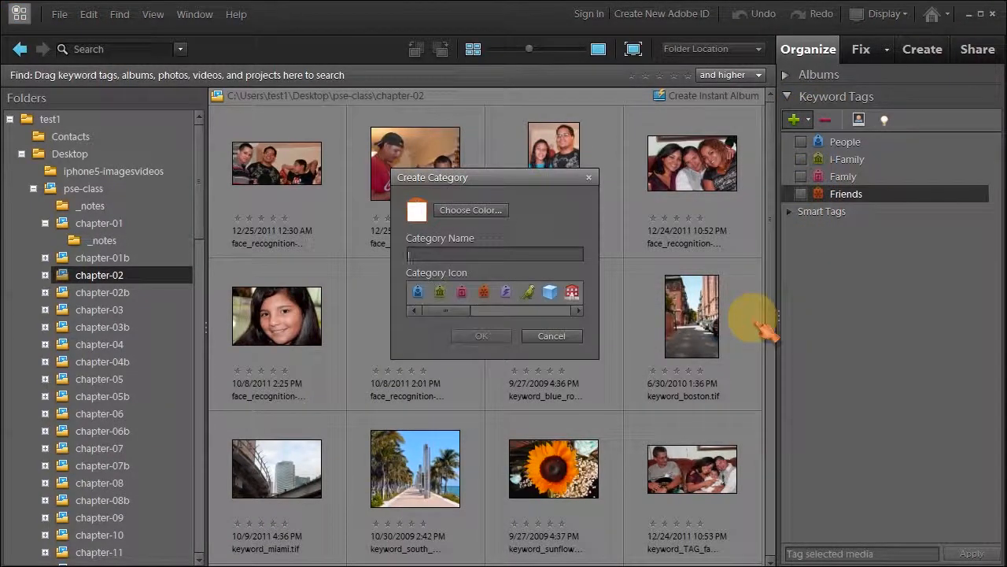
{"action": "type", "text": "Anniv-Br"}
{"action": "type", "text": "day"}
{"action": "key", "text": "BackSpace"}
{"action": "key", "text": "BackSpace"}
{"action": "key", "text": "BackSpace"}
{"action": "type", "text": "irthdays"}
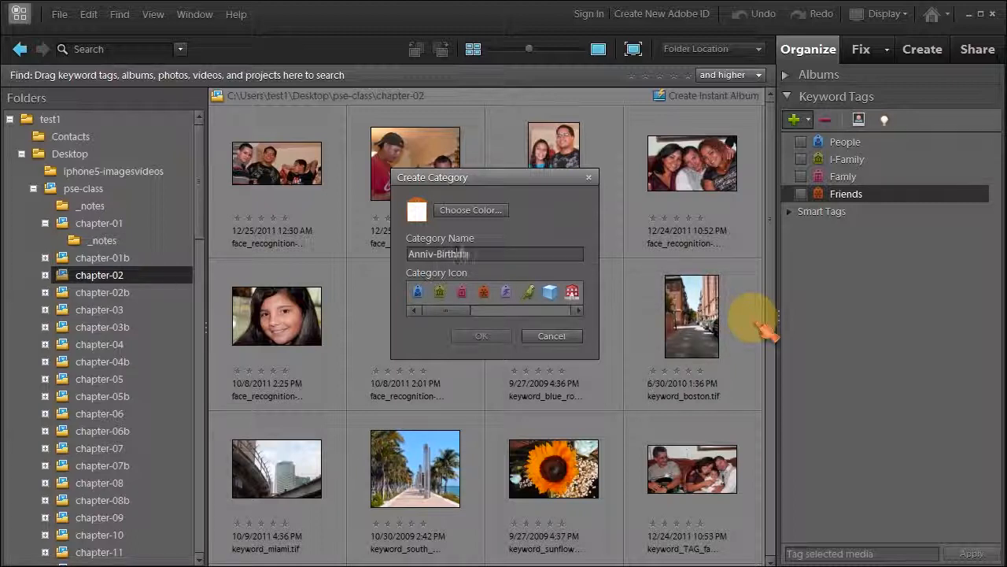
{"action": "left_click", "coordinate": [507, 291]}
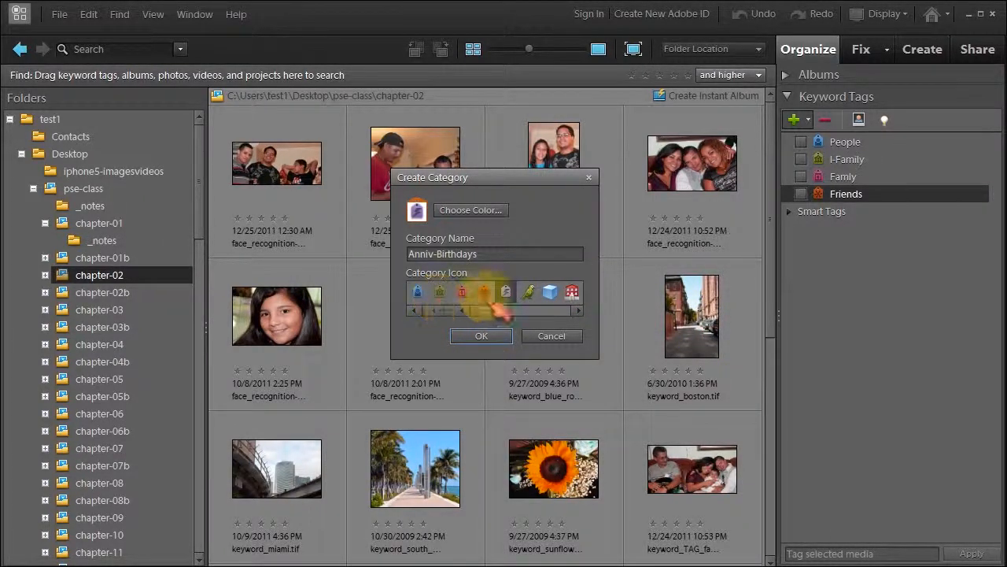
{"action": "left_click_drag", "start_coordinate": [466, 310], "coordinate": [495, 317]}
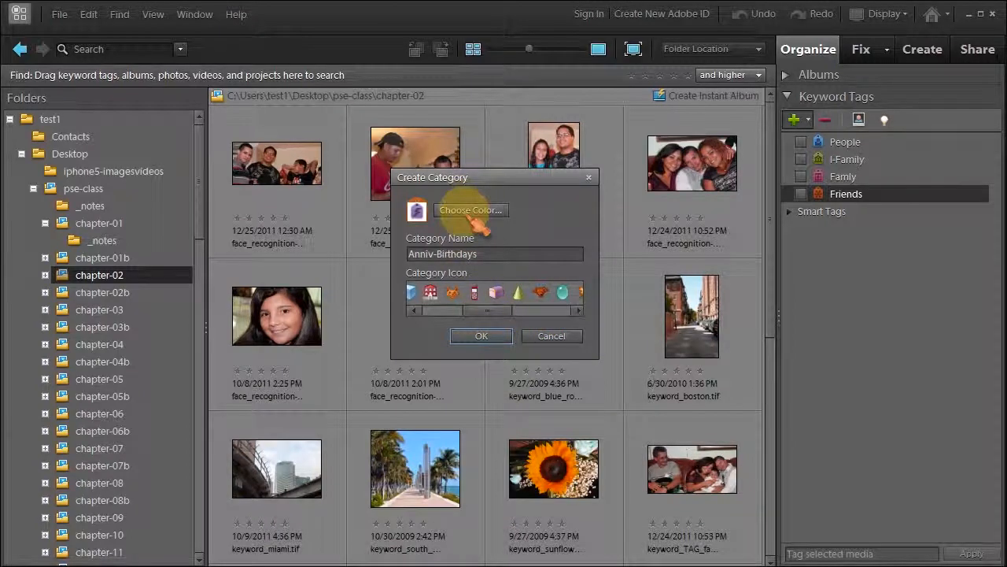
{"action": "left_click", "coordinate": [471, 210]}
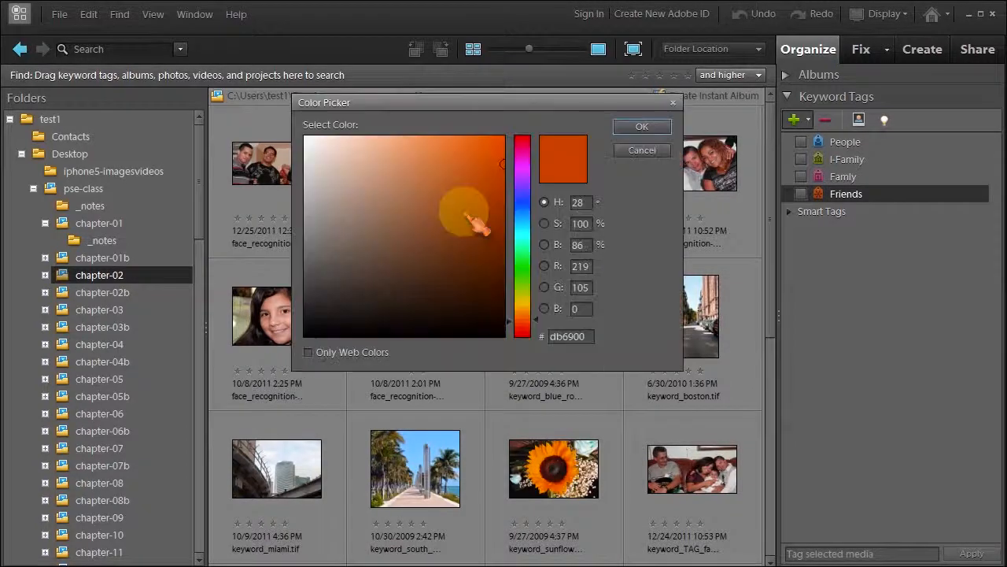
{"action": "left_click", "coordinate": [639, 150]}
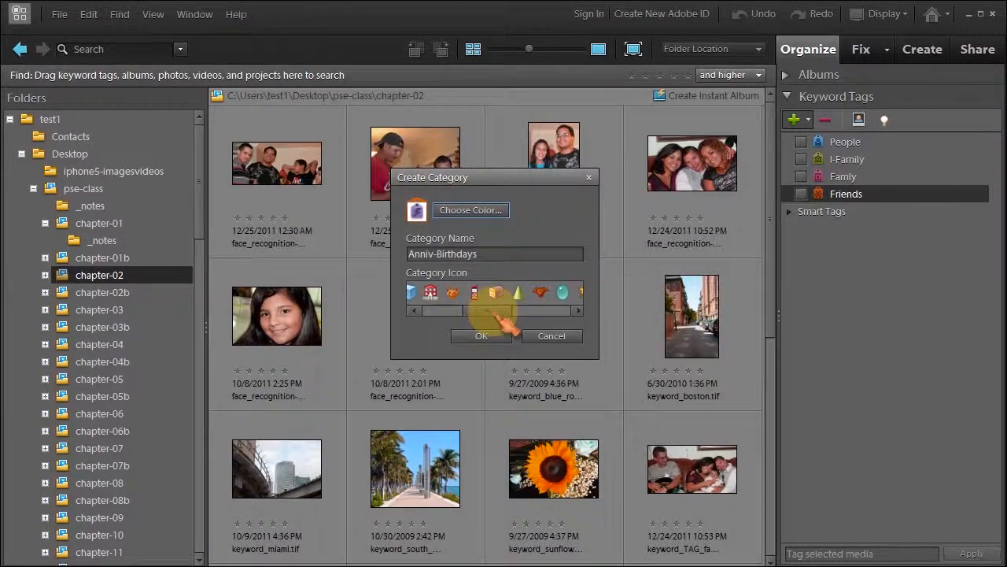
{"action": "left_click_drag", "start_coordinate": [499, 312], "coordinate": [467, 312]}
Finish creating the Anniv-Birthdays category with the purple tag icon.
{"action": "left_click", "coordinate": [505, 294]}
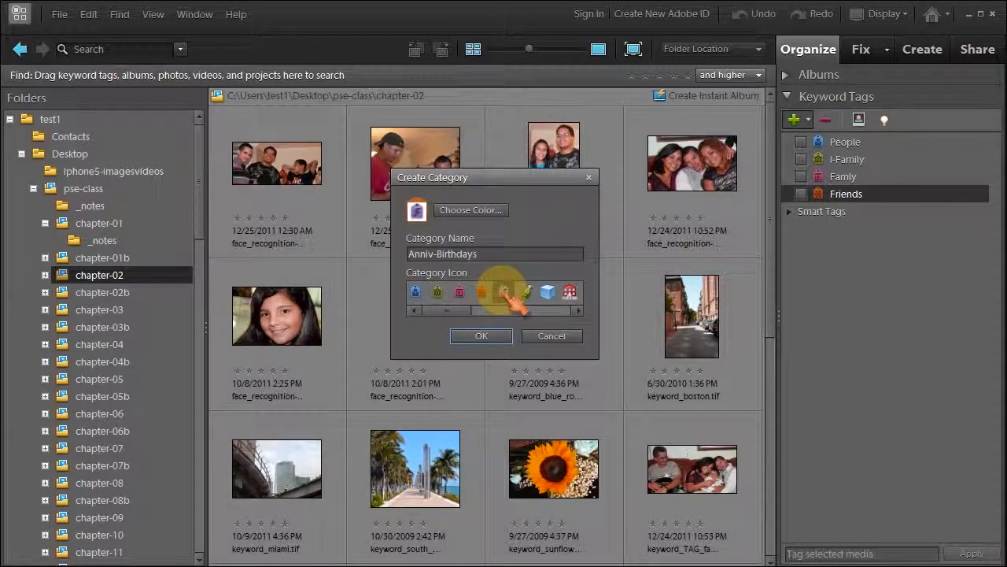
{"action": "left_click", "coordinate": [502, 345]}
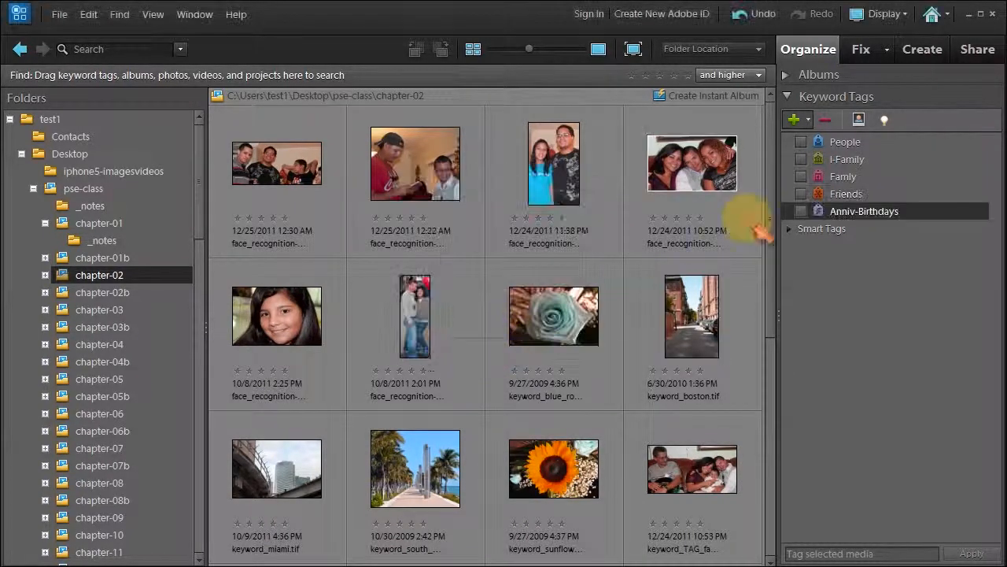
Create a keyword tag category named Vacaton-Trips with the red house icon.
{"action": "left_click", "coordinate": [803, 119]}
{"action": "left_click", "coordinate": [814, 173]}
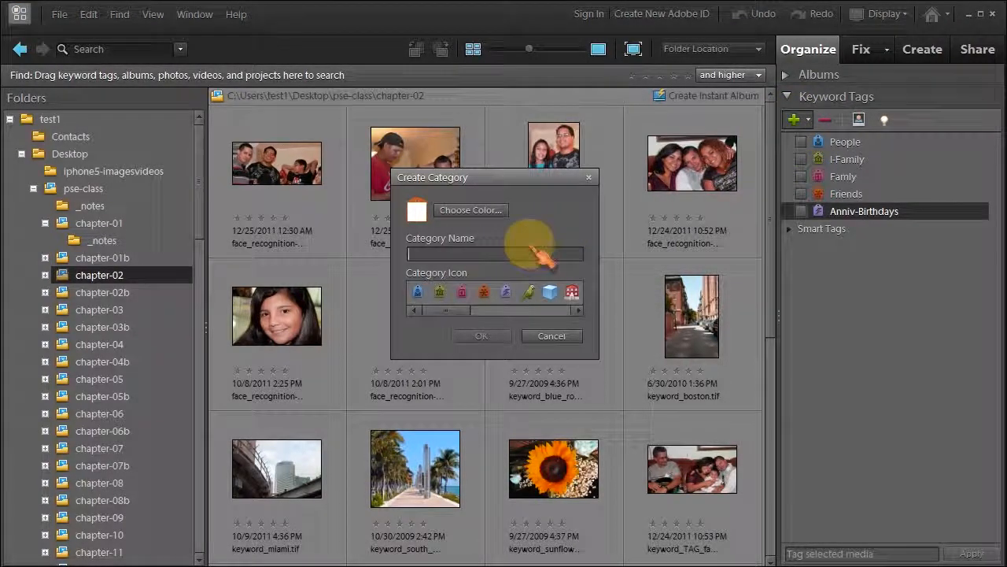
{"action": "type", "text": "Vacaton-Trips"}
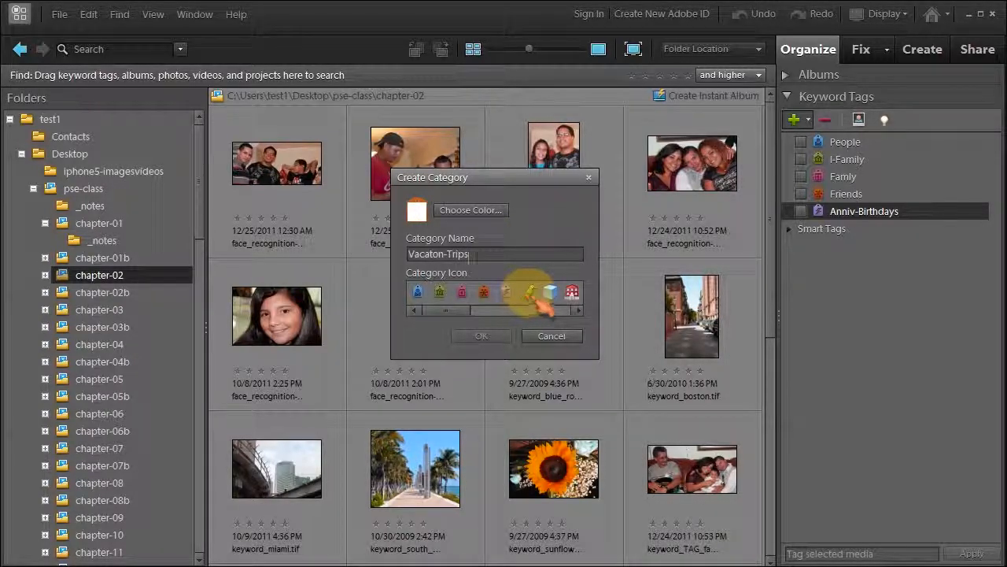
{"action": "left_click", "coordinate": [529, 292]}
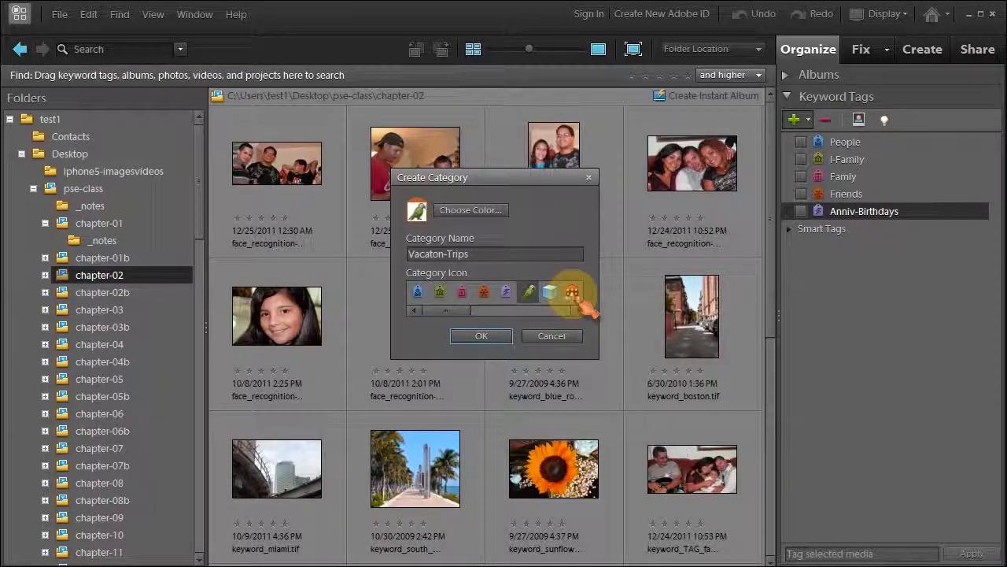
{"action": "left_click", "coordinate": [571, 292]}
{"action": "left_click", "coordinate": [481, 337]}
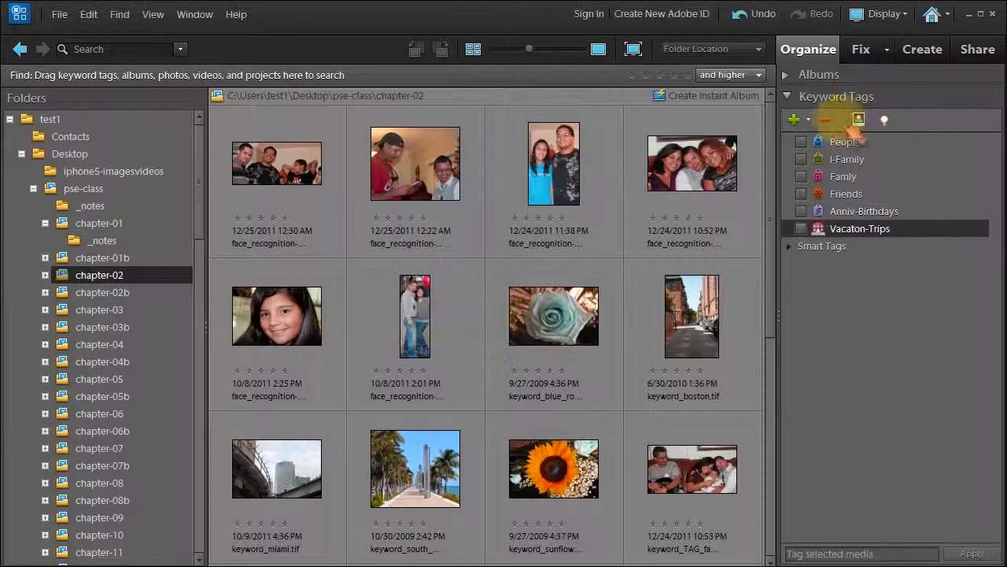
Create a keyword tag category named Nature with the green parrot icon.
{"action": "left_click", "coordinate": [796, 120]}
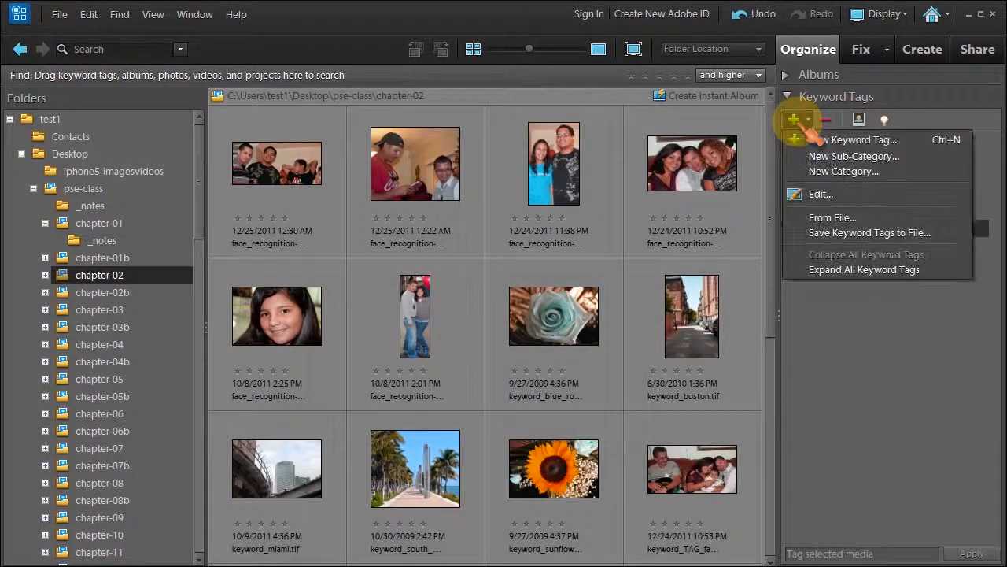
{"action": "left_click", "coordinate": [815, 171]}
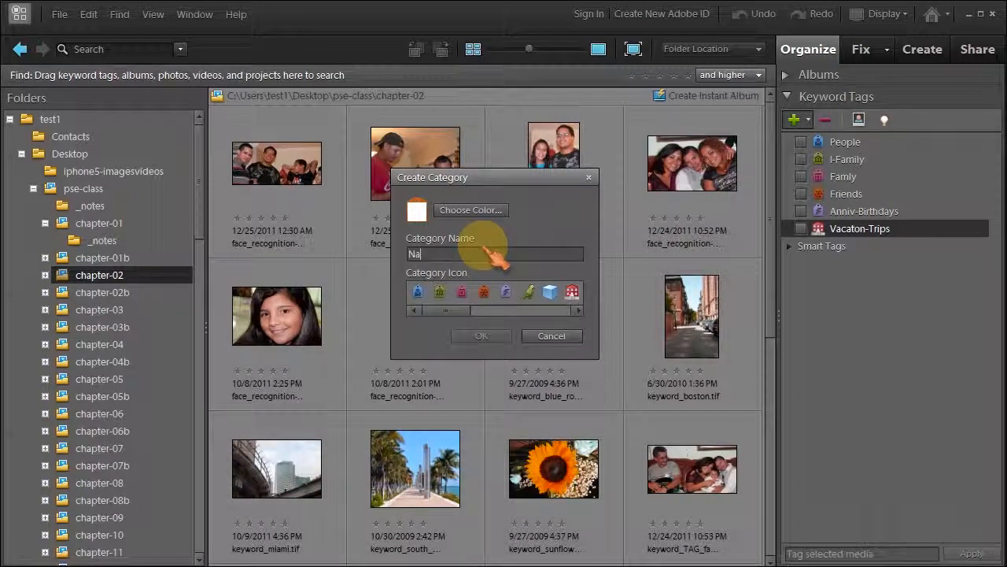
{"action": "type", "text": "Nature"}
{"action": "left_click", "coordinate": [528, 292]}
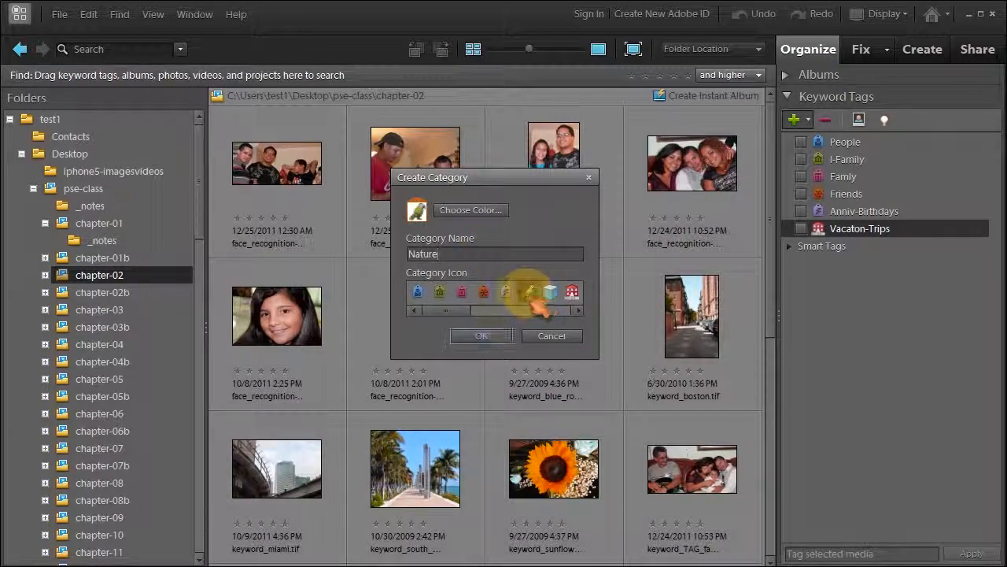
{"action": "left_click", "coordinate": [481, 336]}
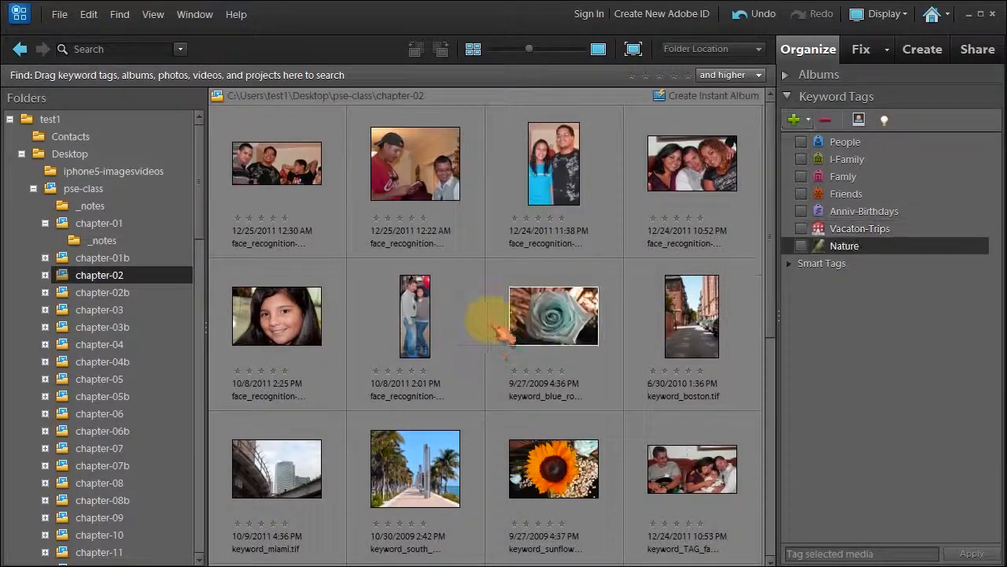
Create a keyword tag category named Places with the blue house icon.
{"action": "left_click", "coordinate": [799, 122]}
{"action": "left_click", "coordinate": [812, 168]}
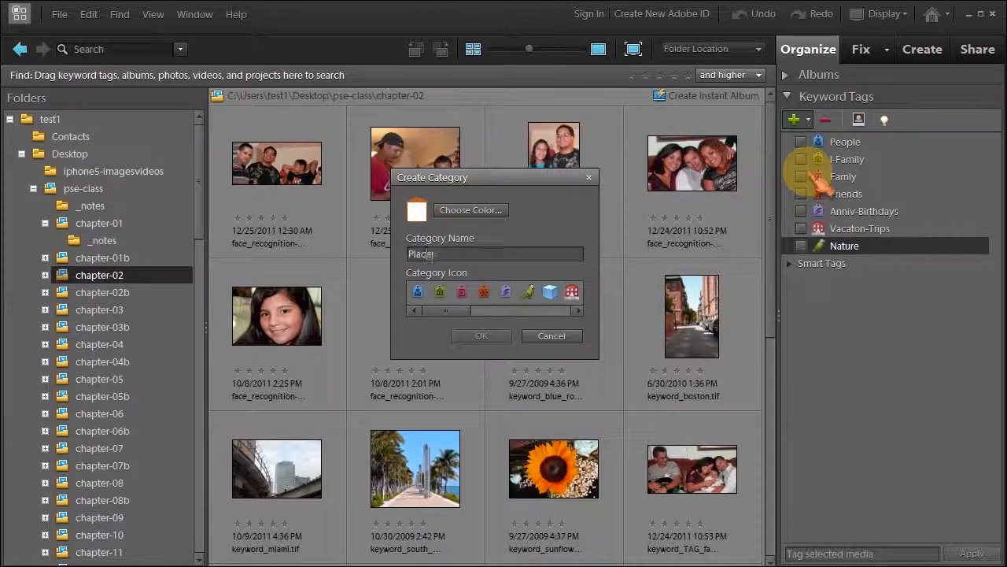
{"action": "left_click", "coordinate": [578, 310]}
{"action": "left_click", "coordinate": [578, 310]}
{"action": "left_click", "coordinate": [579, 311]}
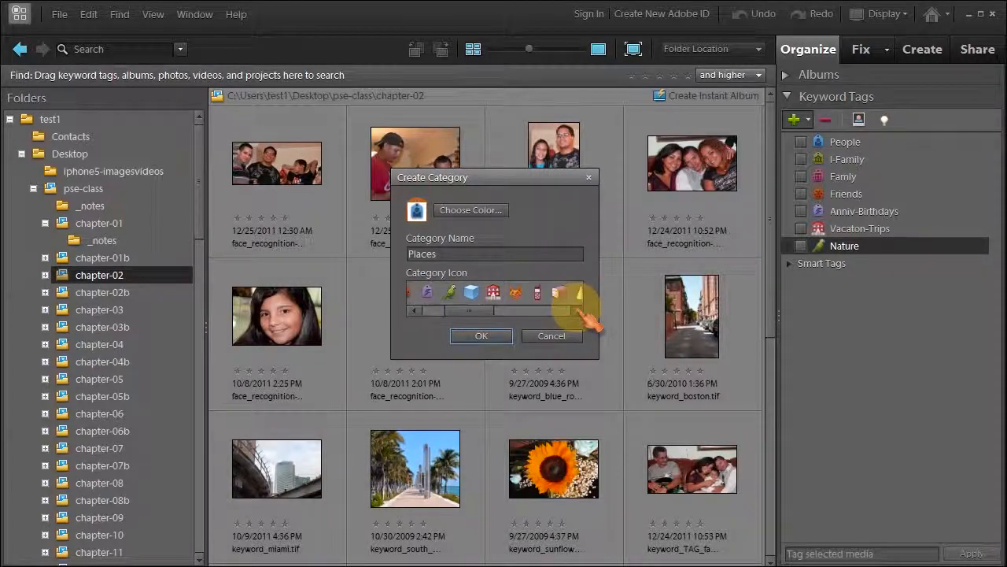
{"action": "left_click", "coordinate": [578, 310]}
{"action": "left_click", "coordinate": [579, 310]}
{"action": "left_click", "coordinate": [579, 310]}
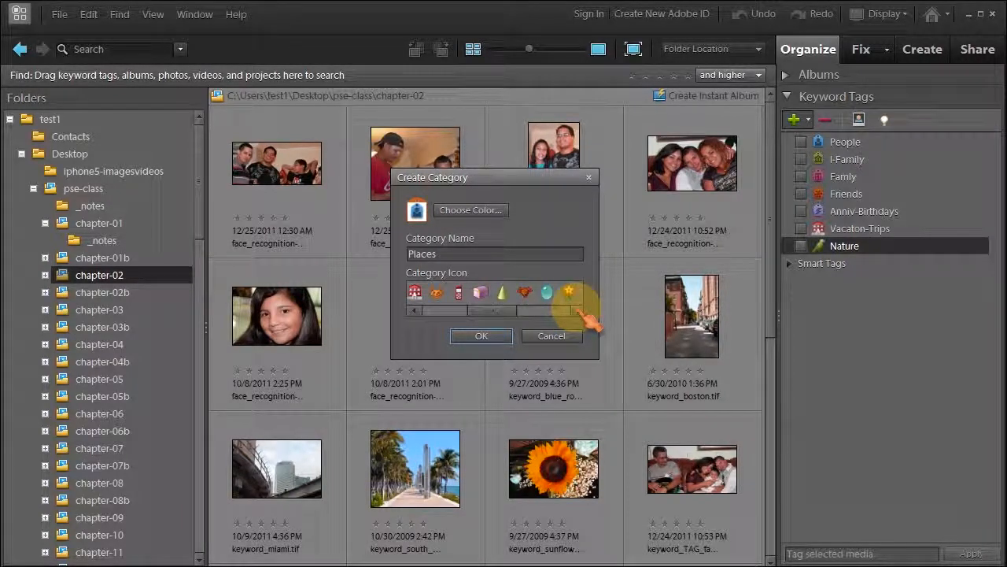
{"action": "left_click", "coordinate": [579, 310]}
{"action": "left_click", "coordinate": [578, 310]}
{"action": "left_click", "coordinate": [579, 310]}
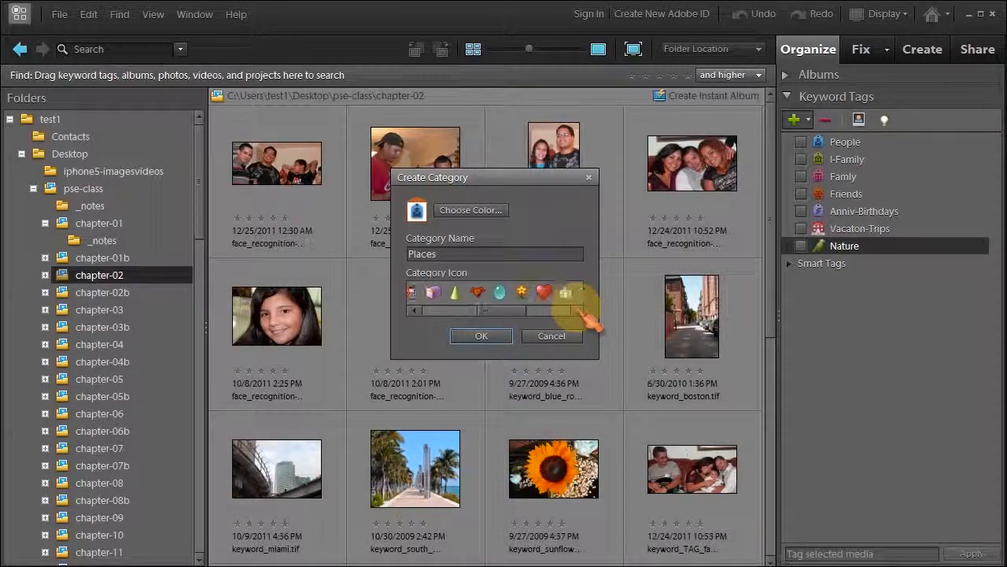
{"action": "left_click", "coordinate": [579, 310]}
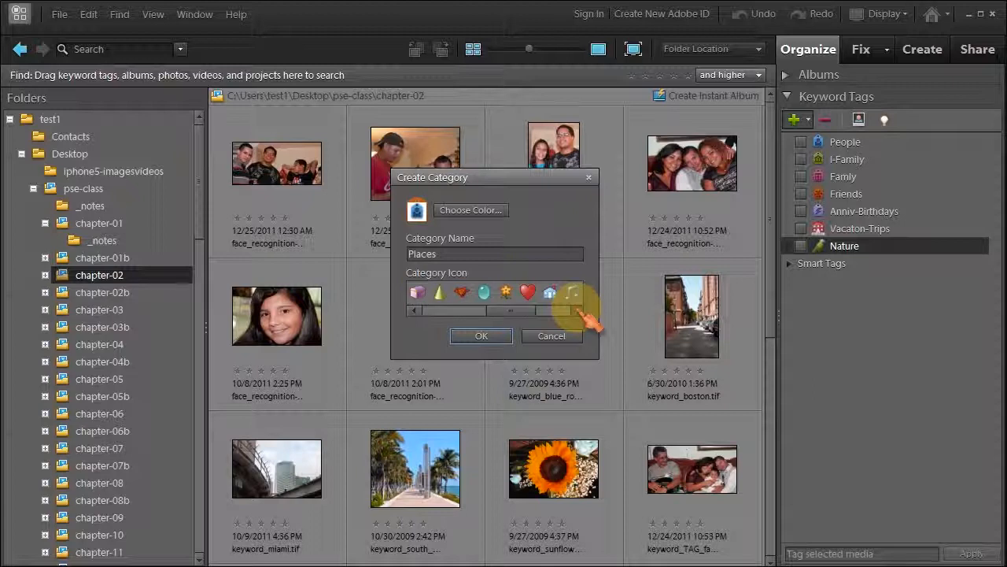
{"action": "left_click", "coordinate": [554, 296]}
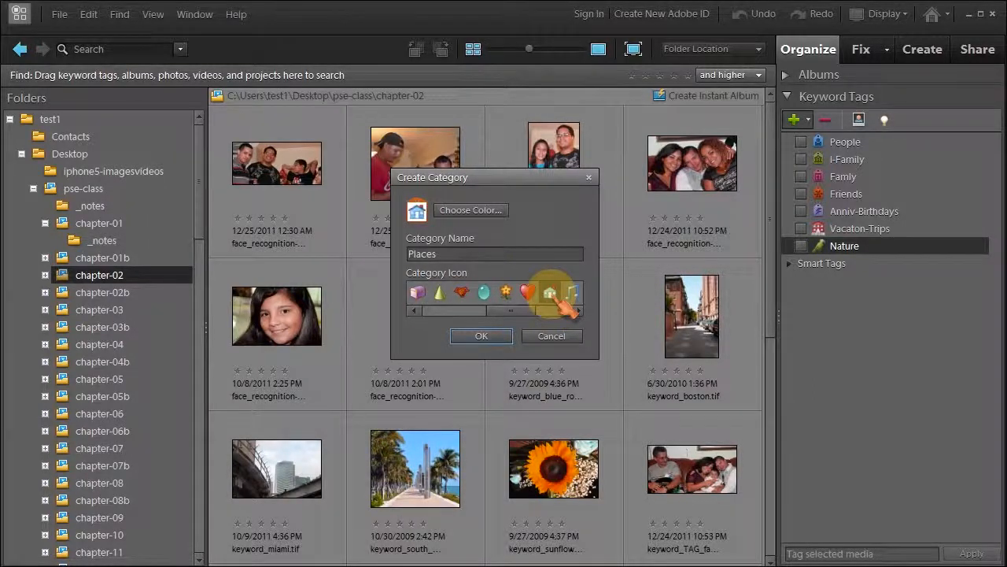
{"action": "left_click", "coordinate": [482, 336]}
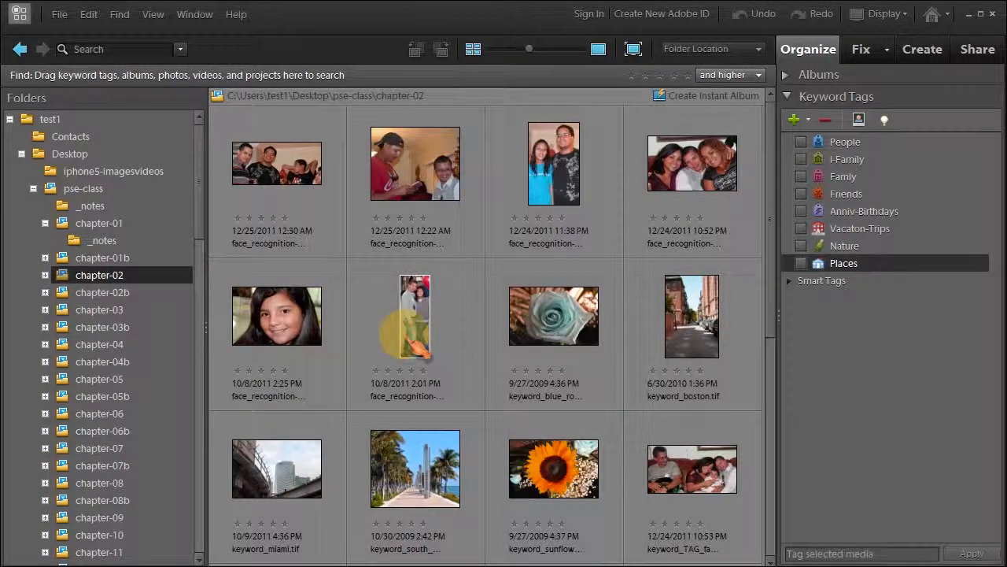
Tag the six face_recognition photos and the keyword_TAG_fa... group photo with the Family category.
{"action": "left_click", "coordinate": [313, 180]}
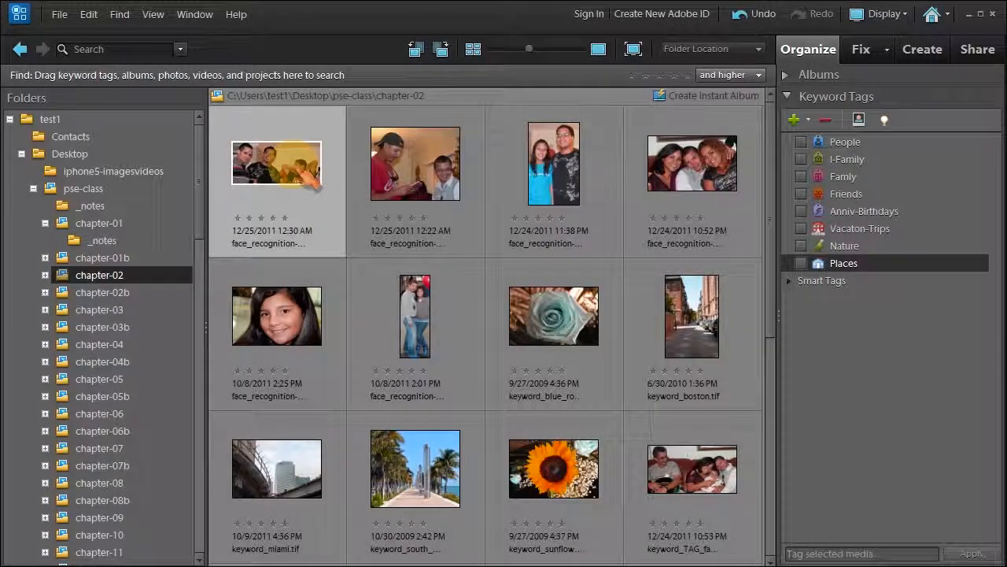
{"action": "left_click", "coordinate": [429, 330], "text": "shift"}
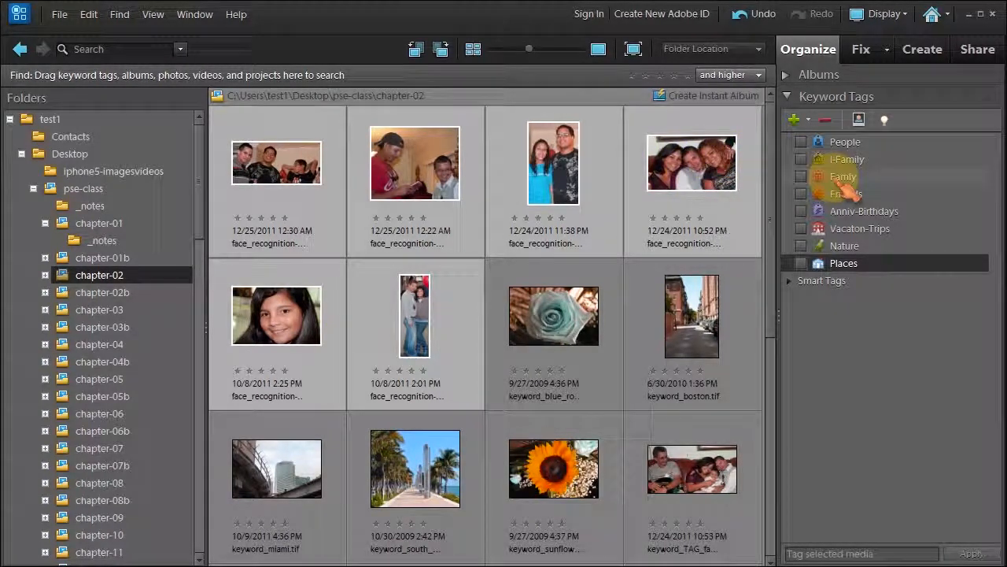
{"action": "left_click_drag", "start_coordinate": [844, 185], "coordinate": [836, 182]}
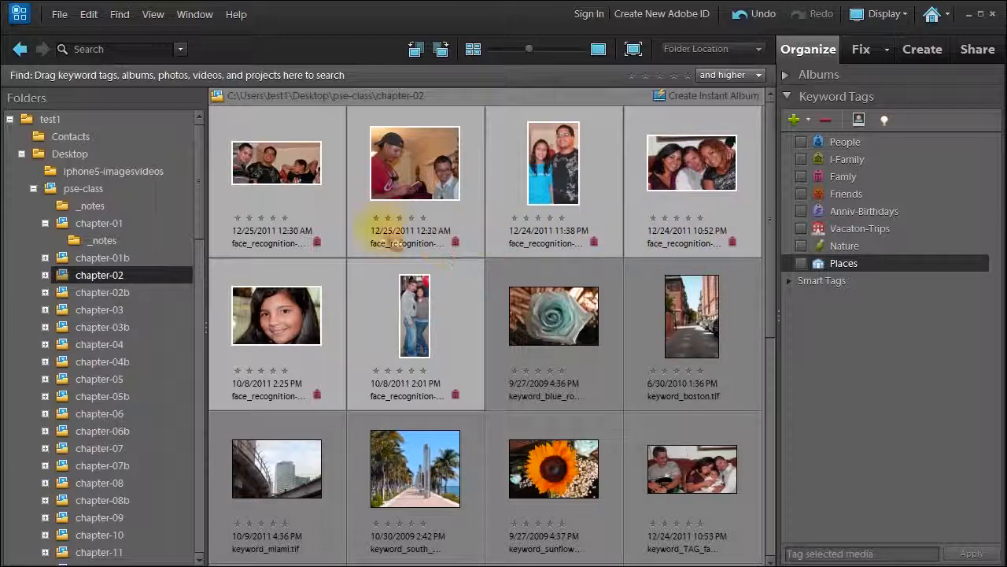
{"action": "left_click", "coordinate": [423, 370]}
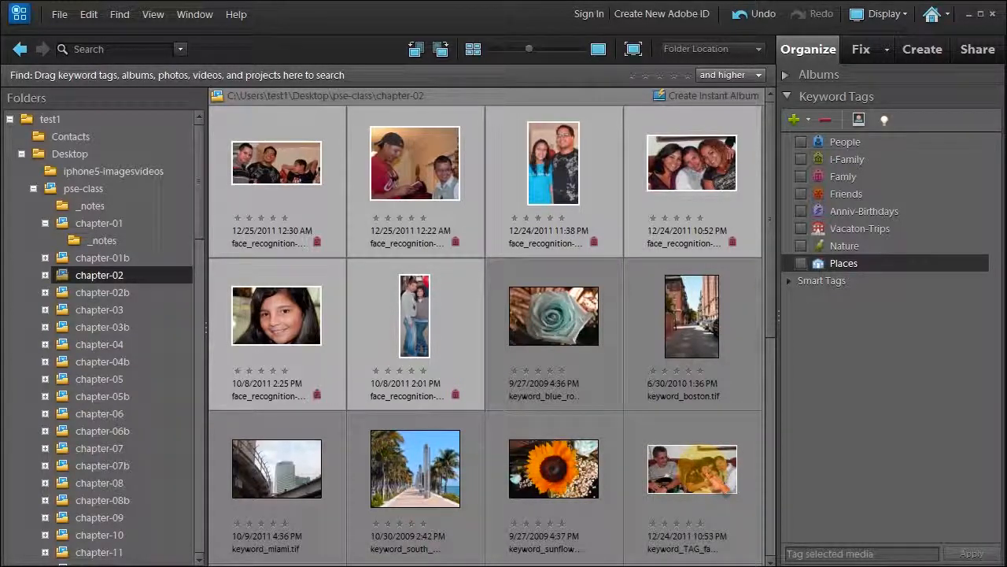
{"action": "left_click", "coordinate": [708, 470]}
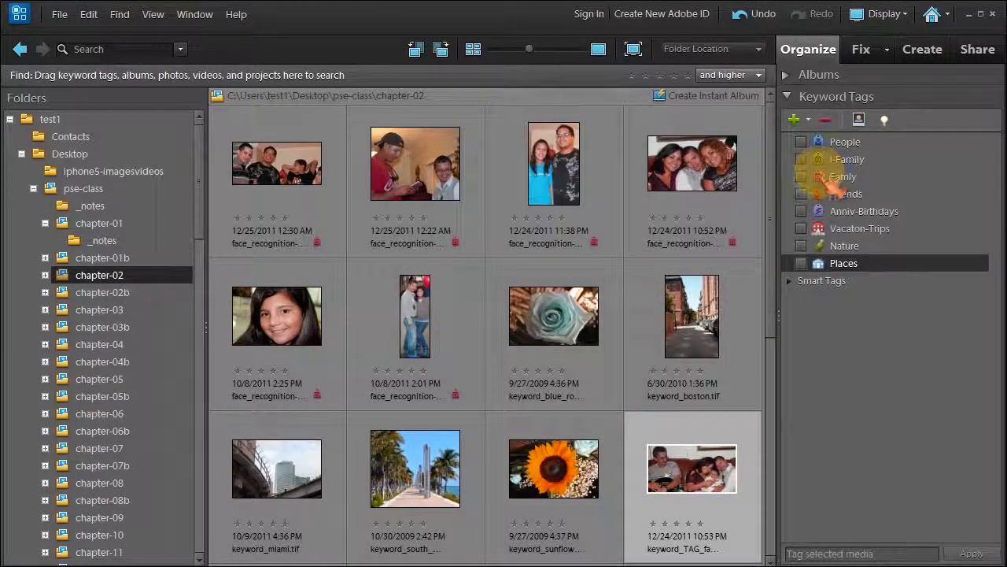
{"action": "left_click_drag", "start_coordinate": [825, 180], "coordinate": [675, 489]}
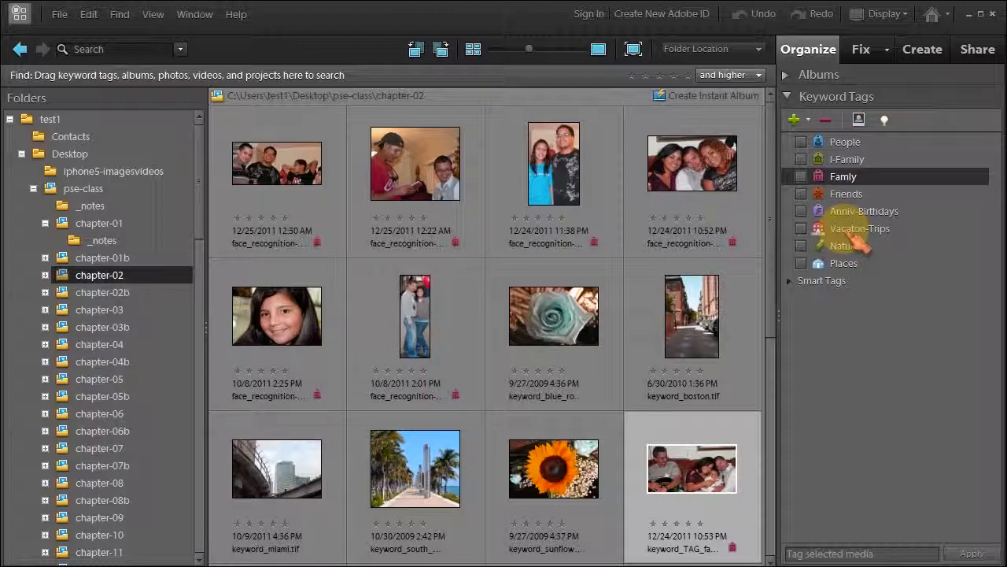
Rename the Vacaton-Trips keyword tag category to Destinations.
{"action": "left_click", "coordinate": [855, 235]}
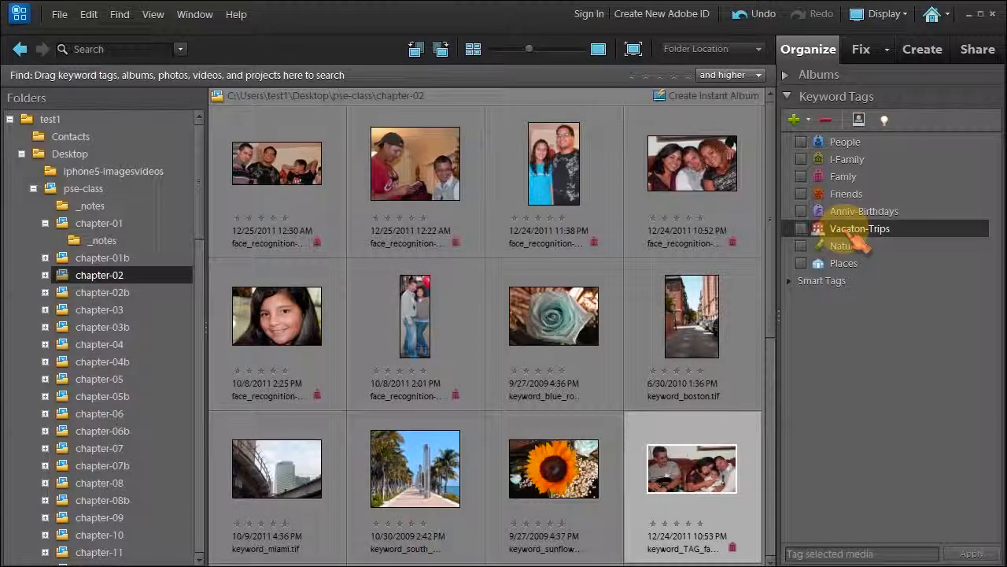
{"action": "right_click", "coordinate": [861, 241]}
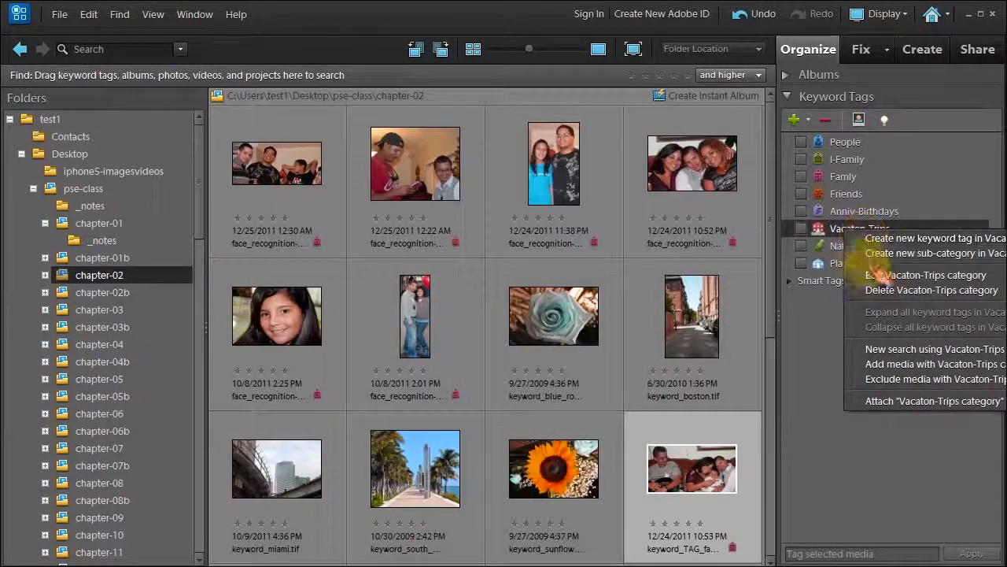
{"action": "left_click", "coordinate": [876, 274]}
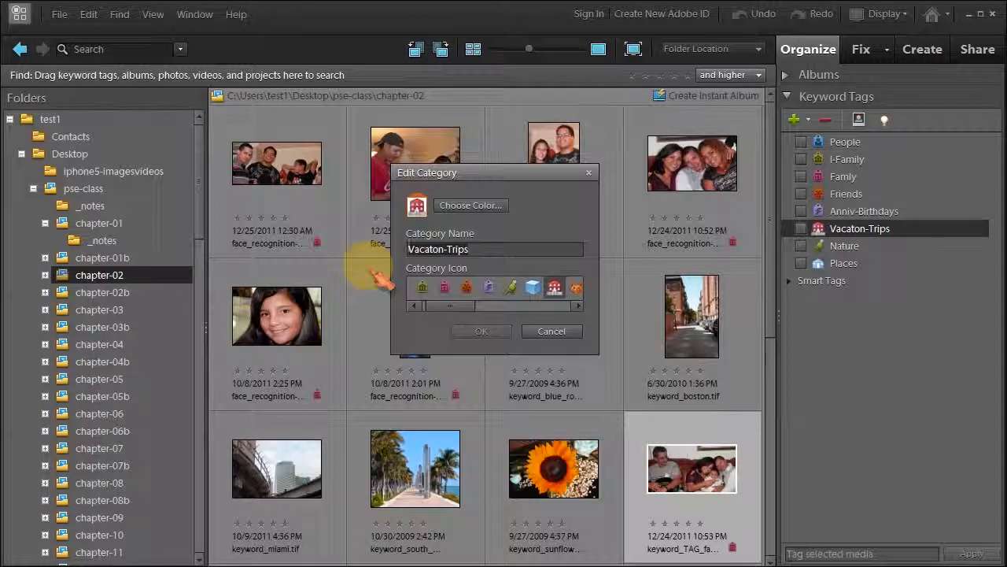
{"action": "type", "text": "Dec"}
{"action": "type", "text": "ti"}
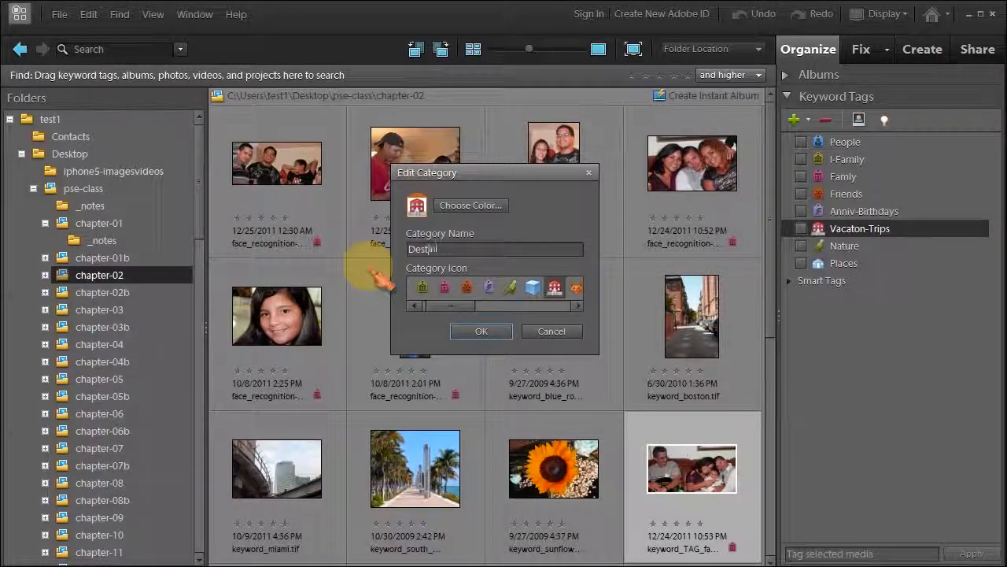
{"action": "type", "text": "nations"}
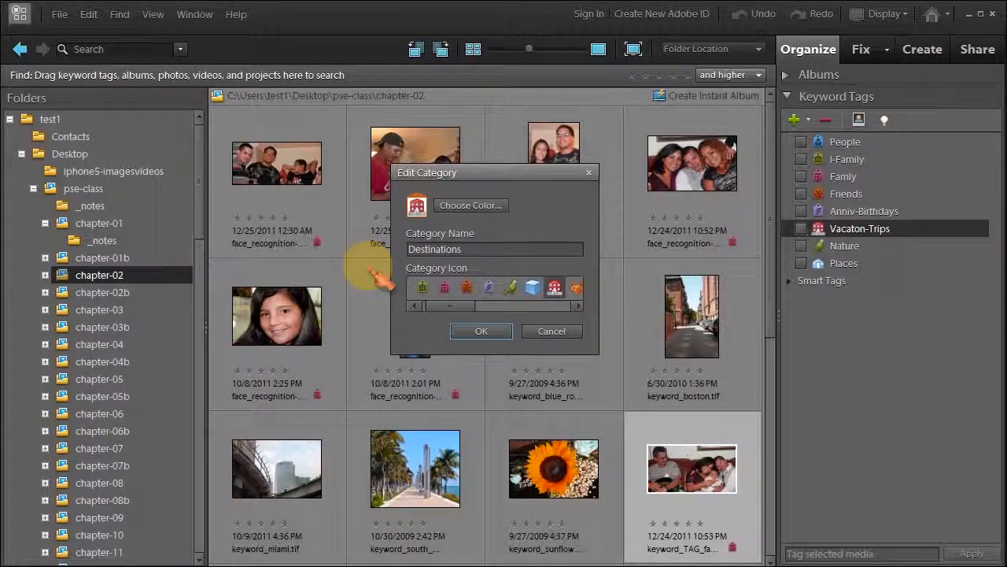
{"action": "left_click", "coordinate": [481, 330]}
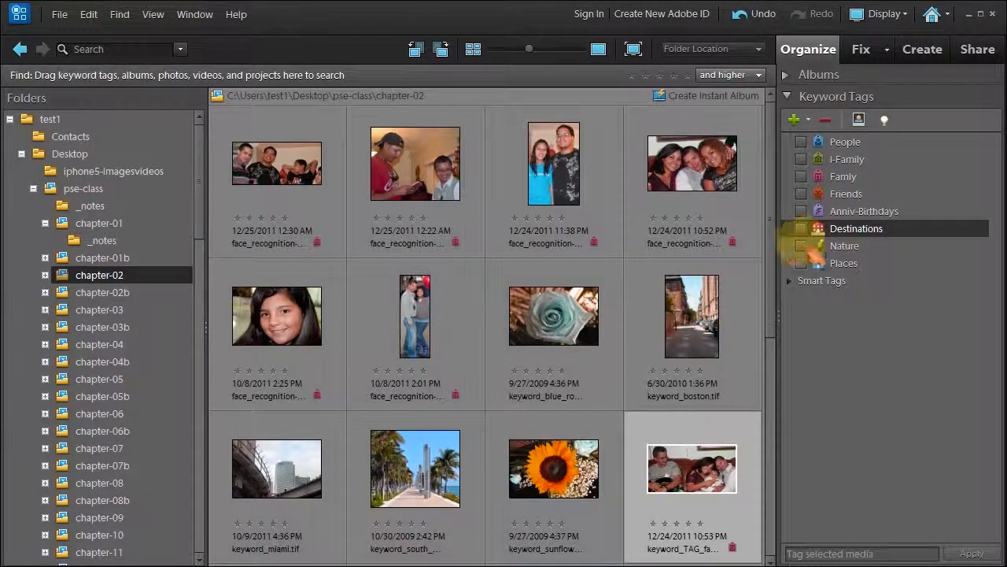
Apply the Destinations category to the keyword_boston.tif, keyword_south_... and keyword_miami.tif photos.
{"action": "left_click_drag", "start_coordinate": [865, 229], "coordinate": [696, 316]}
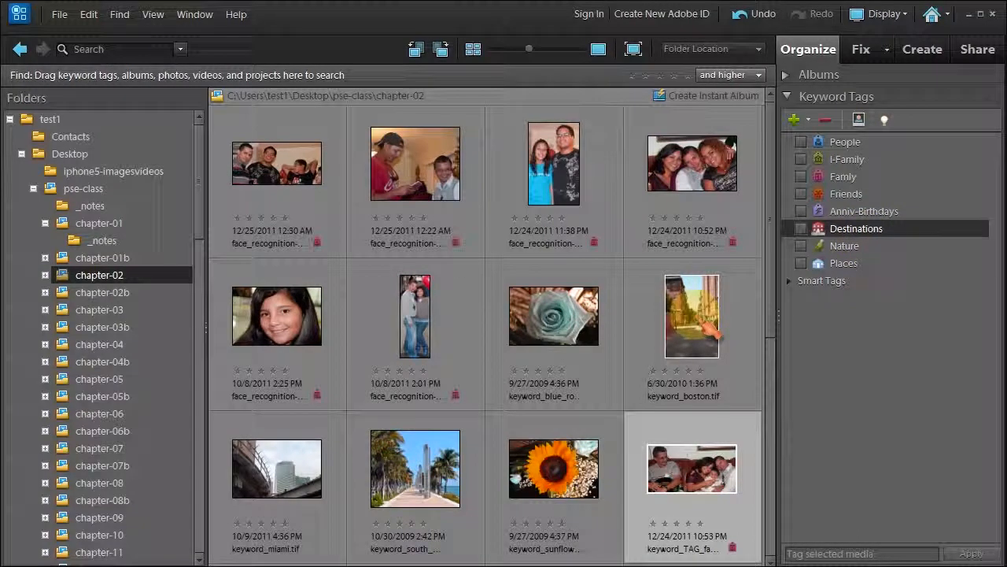
{"action": "left_click_drag", "start_coordinate": [707, 327], "coordinate": [706, 328]}
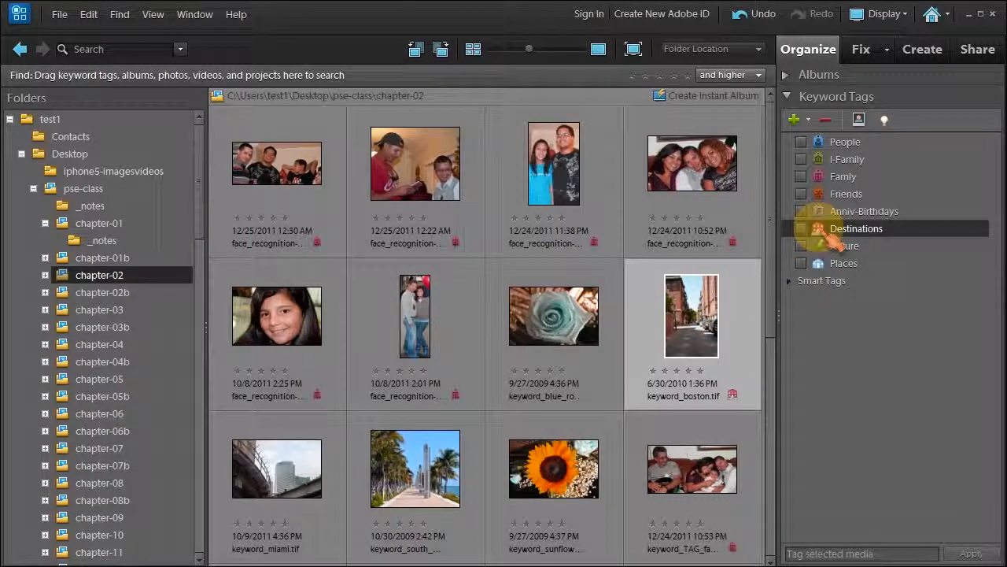
{"action": "left_click_drag", "start_coordinate": [822, 230], "coordinate": [416, 477]}
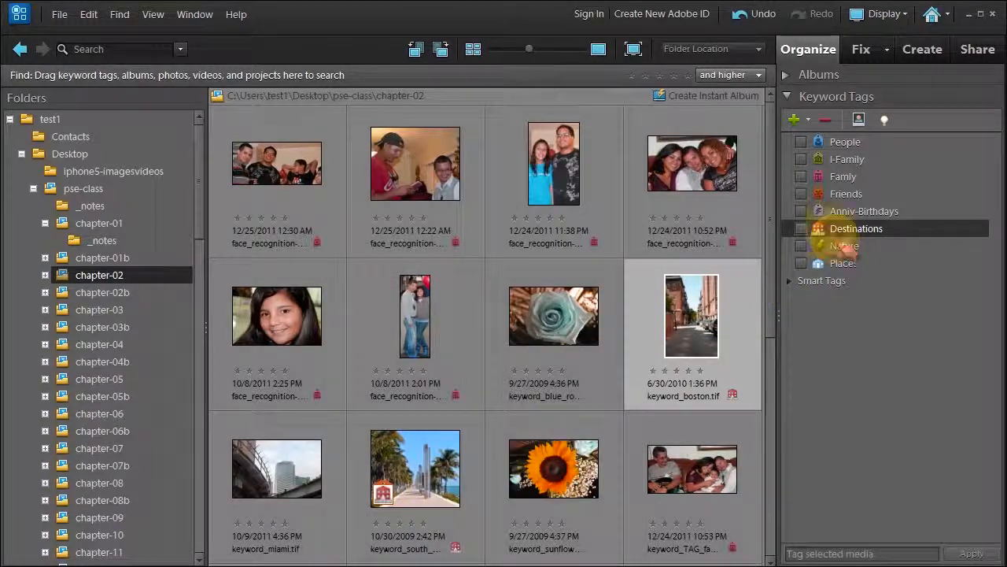
{"action": "left_click_drag", "start_coordinate": [819, 228], "coordinate": [271, 494]}
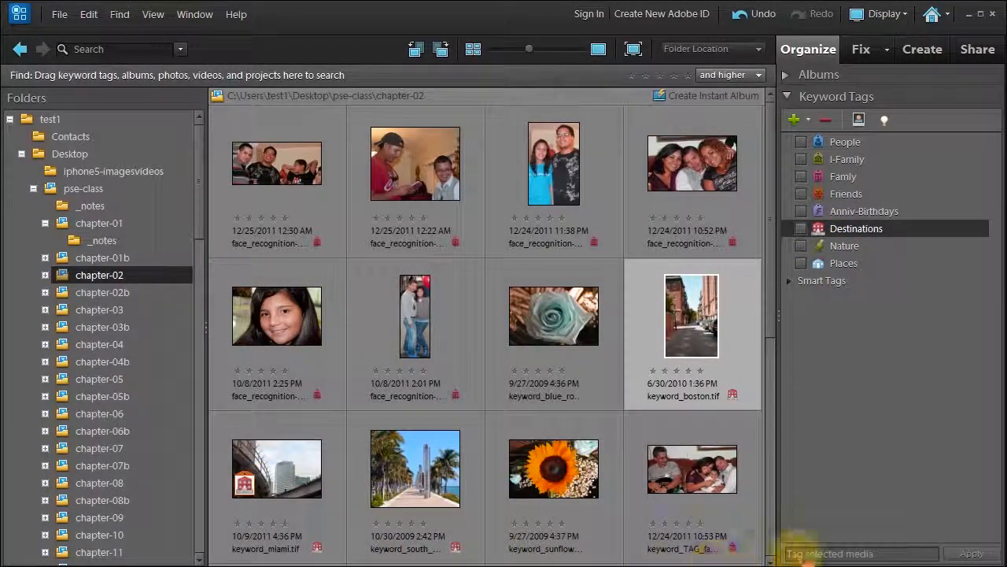
Apply the Destinations category to the places_chicago_k... photo.
{"action": "scroll", "coordinate": [770, 555], "scroll_direction": "down", "scroll_amount": 2}
{"action": "left_click", "coordinate": [564, 506]}
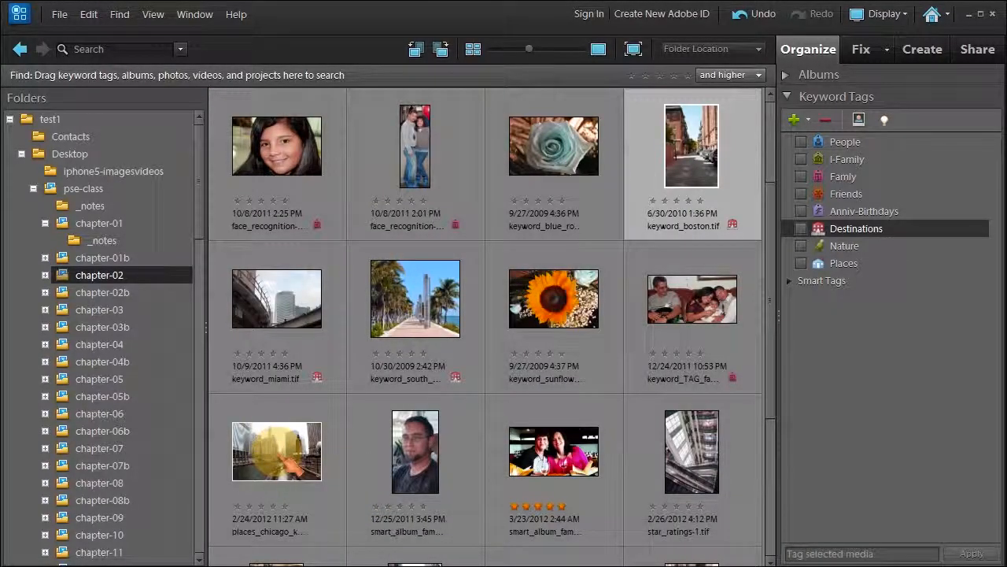
{"action": "left_click_drag", "start_coordinate": [297, 466], "coordinate": [821, 236]}
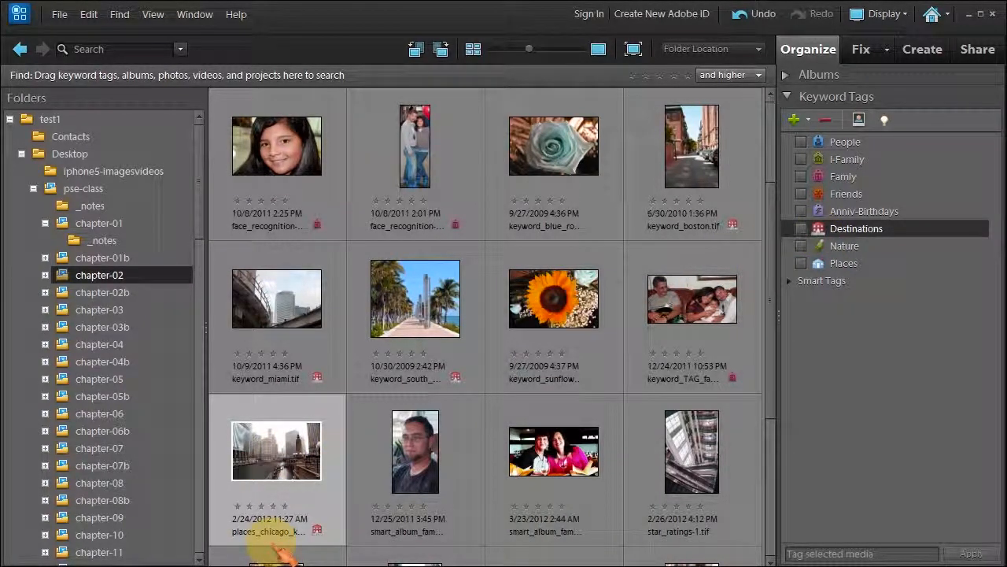
Select the seven photos from star_ratings-1.tif to star_ratings-7.tif and tag them all with the Destinations category.
{"action": "scroll", "coordinate": [88, 554], "scroll_direction": "up", "scroll_amount": 1}
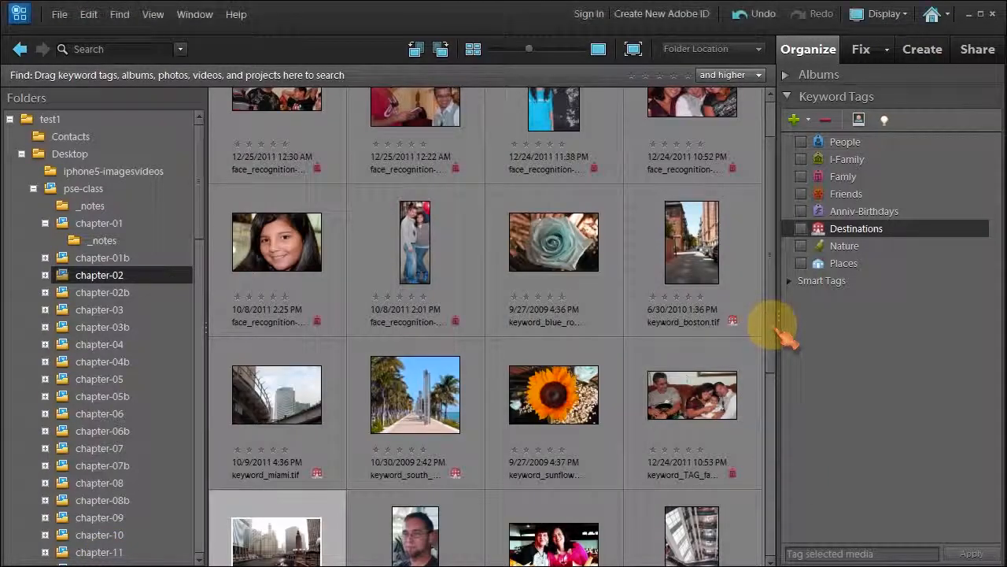
{"action": "left_click_drag", "start_coordinate": [776, 333], "coordinate": [787, 512]}
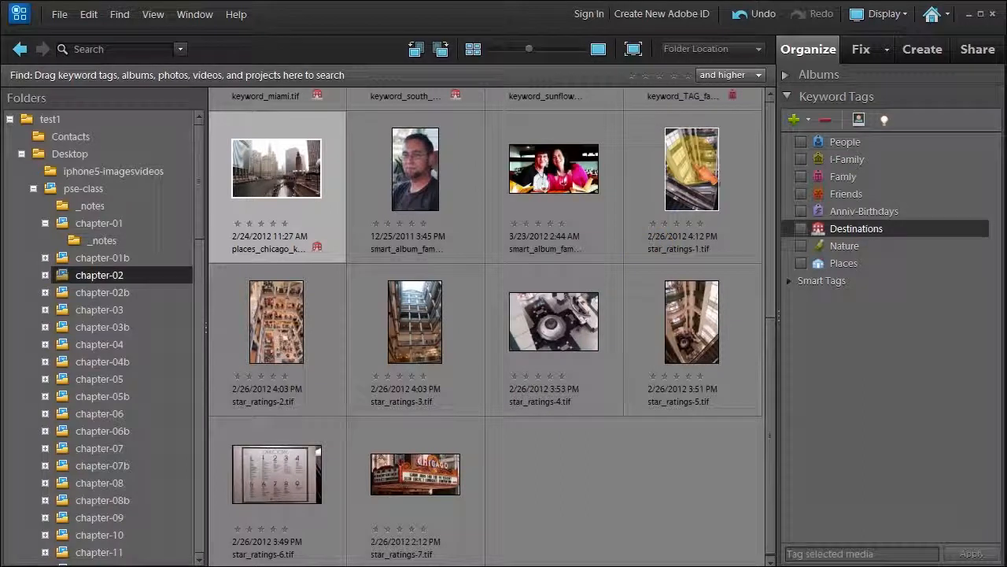
{"action": "left_click", "coordinate": [709, 176]}
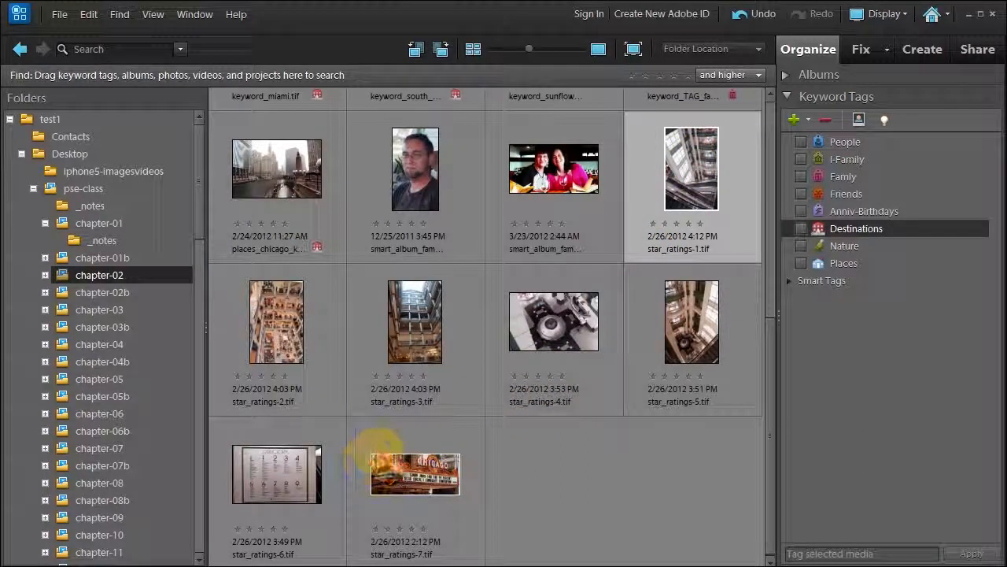
{"action": "left_click", "coordinate": [429, 488], "text": "shift"}
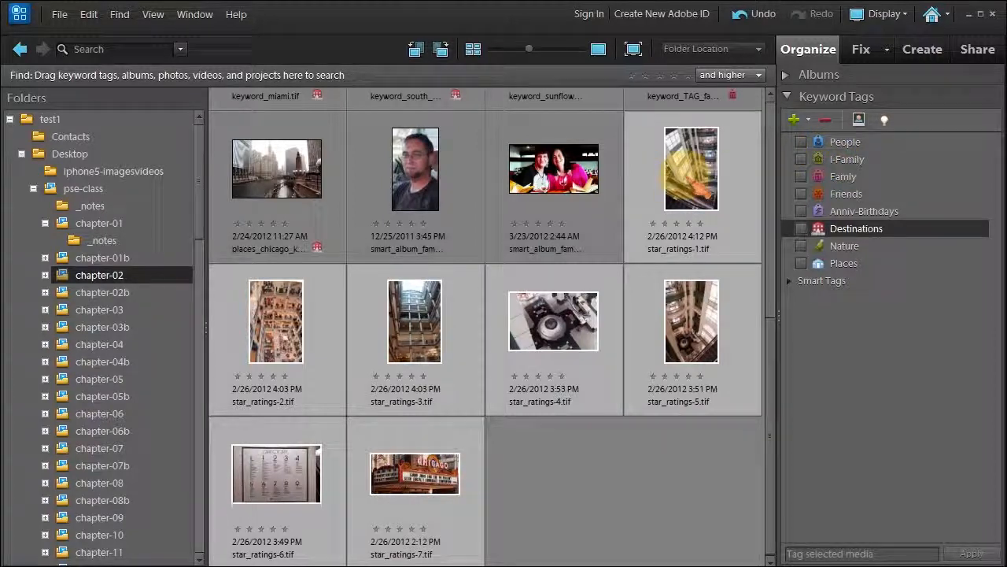
{"action": "left_click_drag", "start_coordinate": [740, 207], "coordinate": [833, 237]}
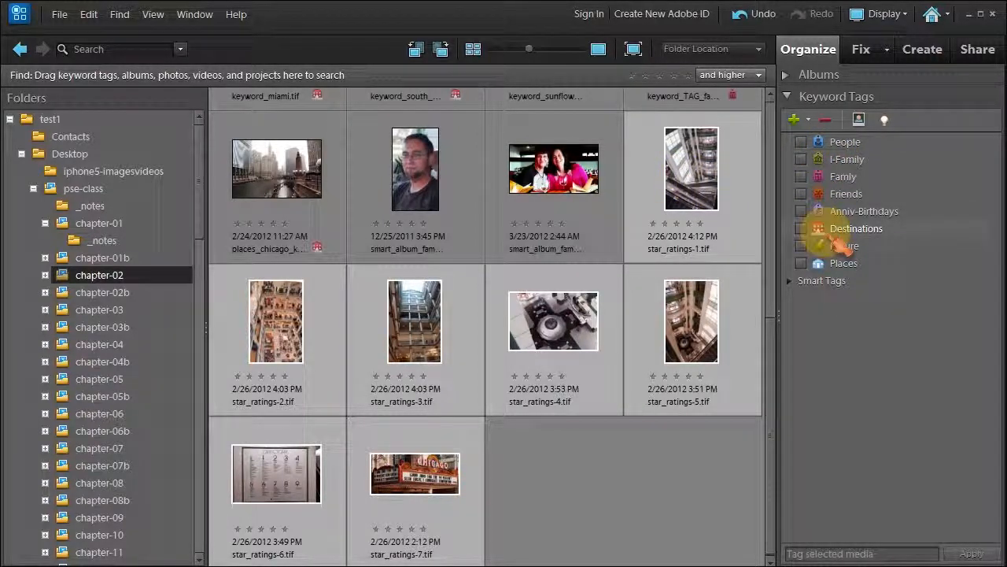
{"action": "left_click", "coordinate": [835, 236]}
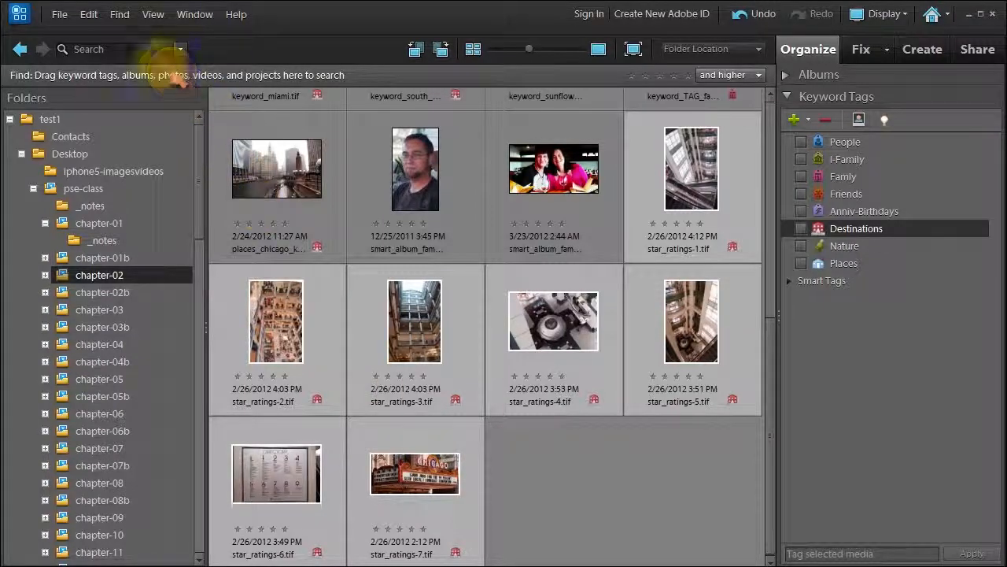
Find the untagged items in the chapter-02 folder and apply the Nature category to the keyword_blue_ro... and keyword_sunflow... photos.
{"action": "left_click", "coordinate": [120, 16]}
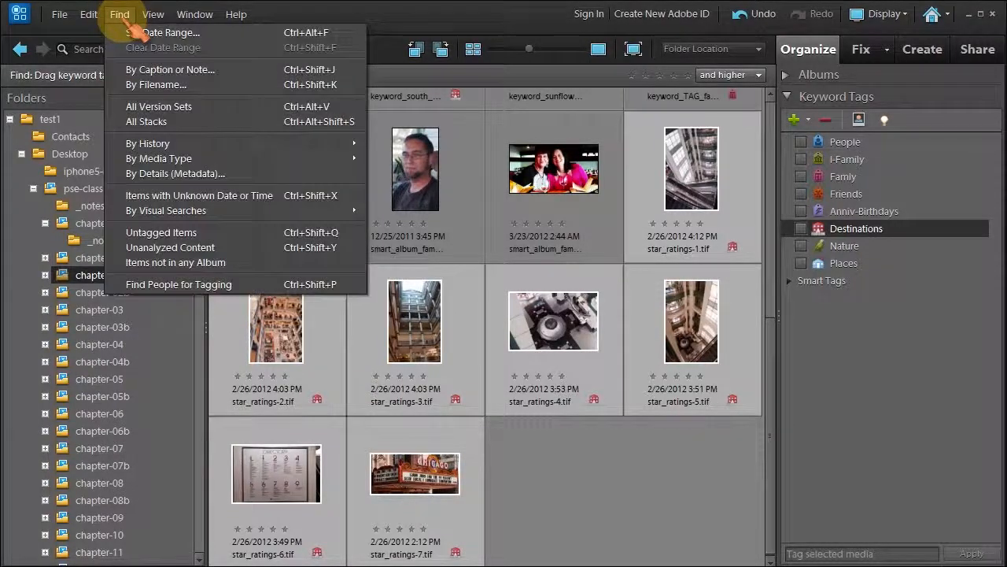
{"action": "left_click", "coordinate": [203, 234]}
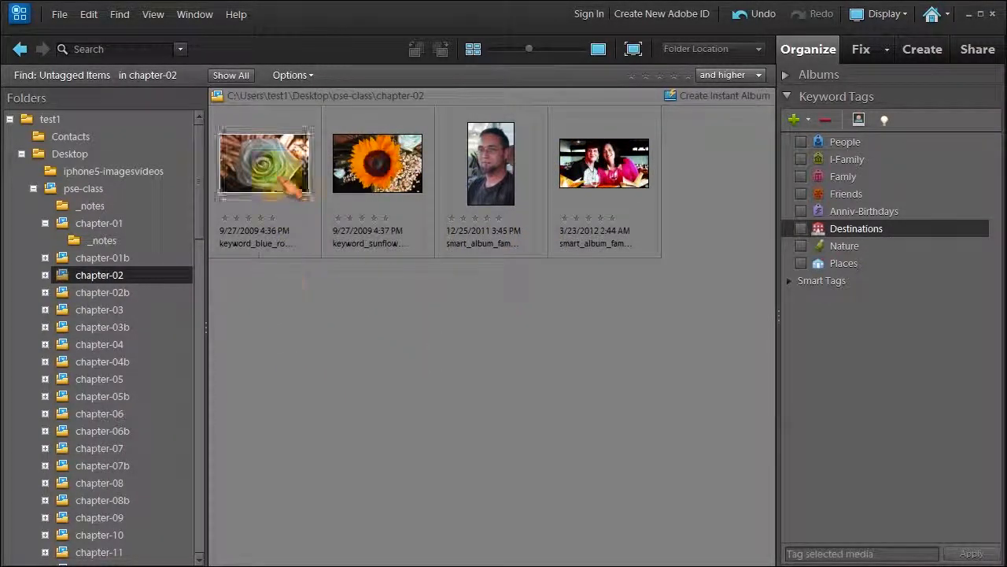
{"action": "left_click", "coordinate": [296, 183]}
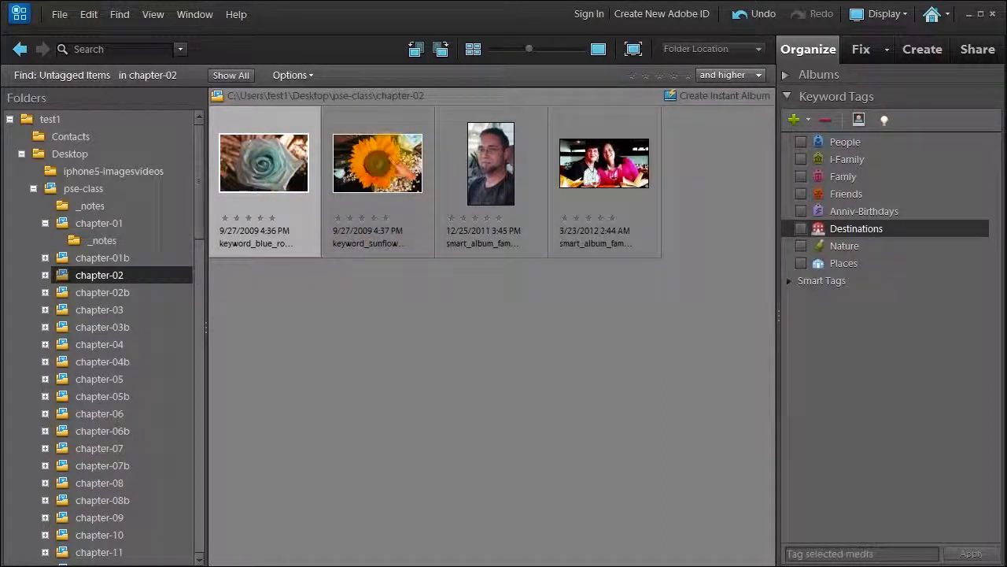
{"action": "left_click", "coordinate": [377, 181], "text": "ctrl"}
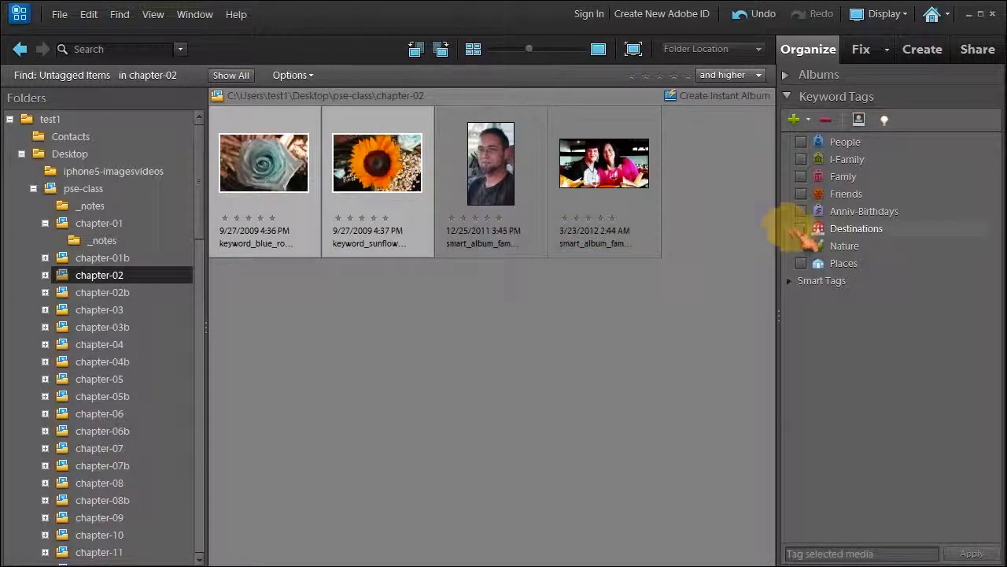
{"action": "left_click_drag", "start_coordinate": [831, 252], "coordinate": [831, 252]}
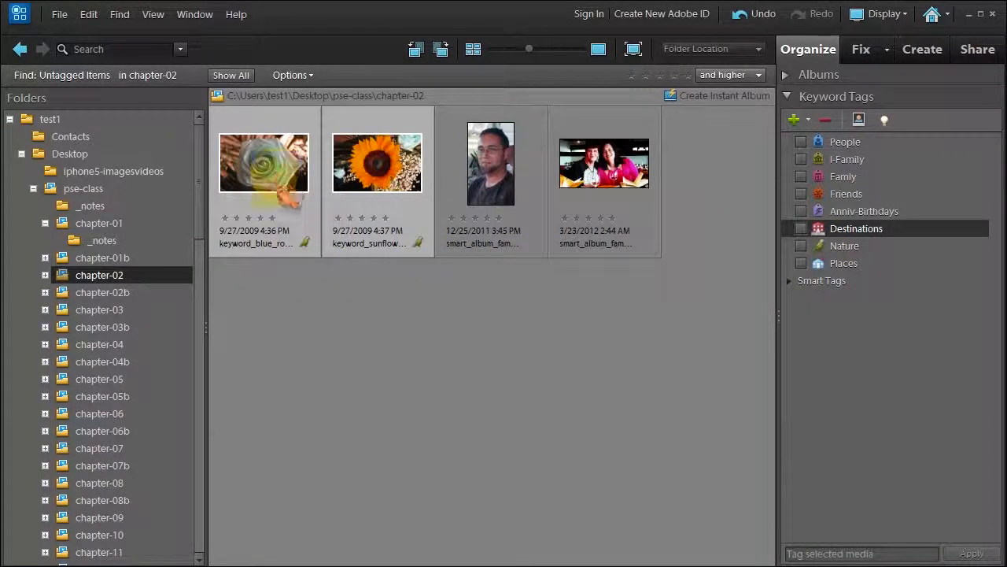
Apply the I-Family category to both smart_album_fam... photos and return to showing all the photos in the folder.
{"action": "left_click", "coordinate": [508, 197], "text": "ctrl"}
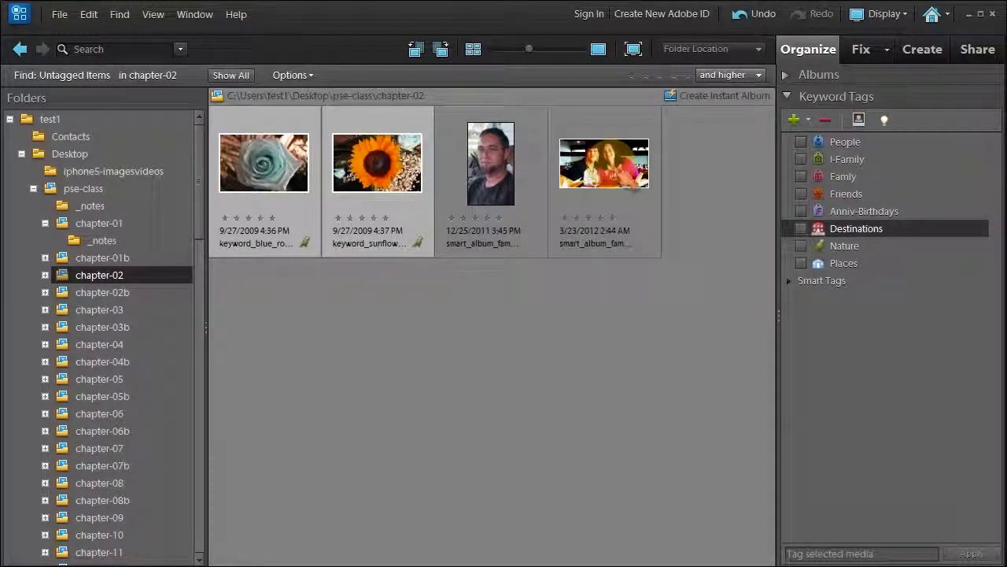
{"action": "left_click", "coordinate": [492, 179]}
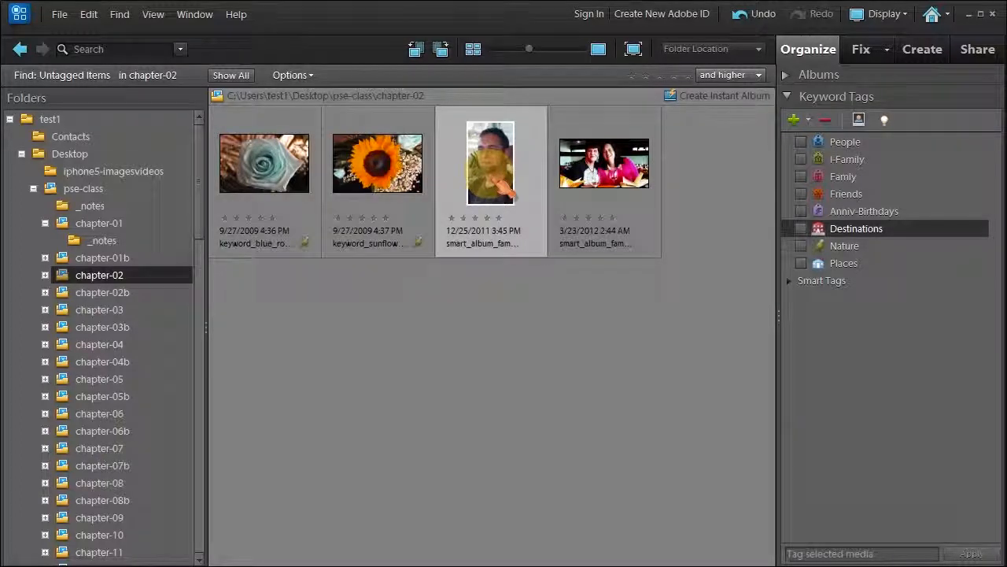
{"action": "left_click", "coordinate": [618, 178], "text": "ctrl"}
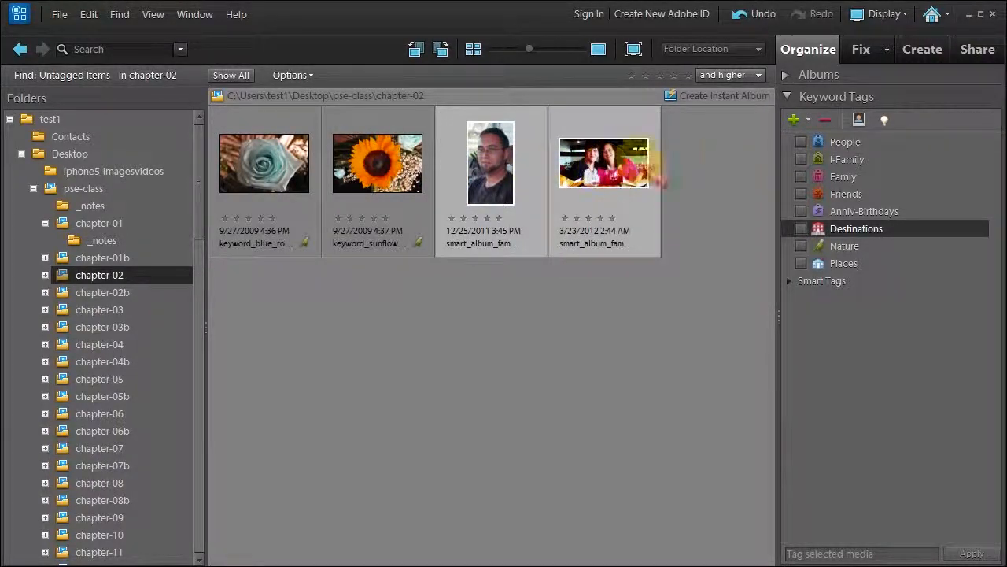
{"action": "left_click", "coordinate": [825, 164]}
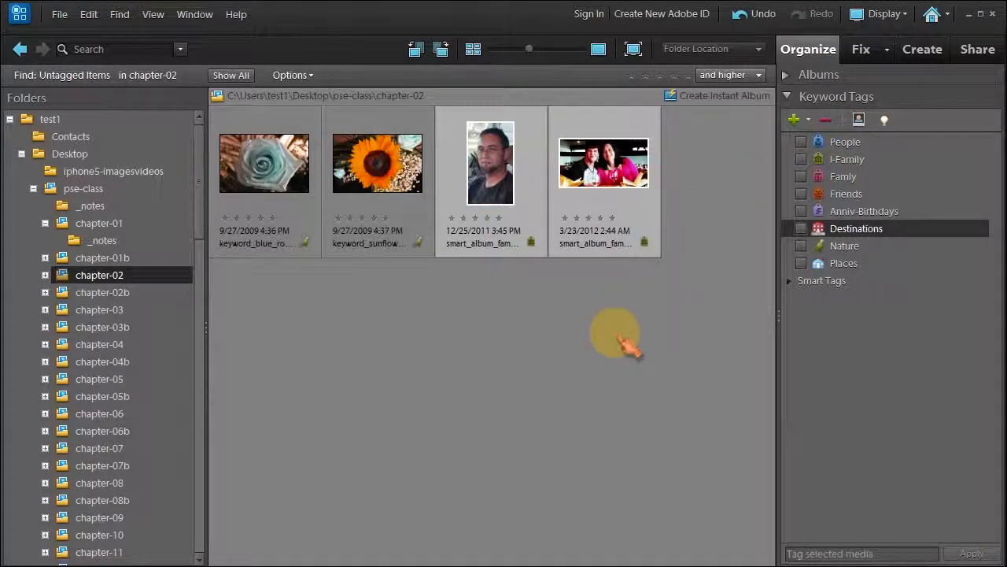
{"action": "left_click", "coordinate": [231, 75]}
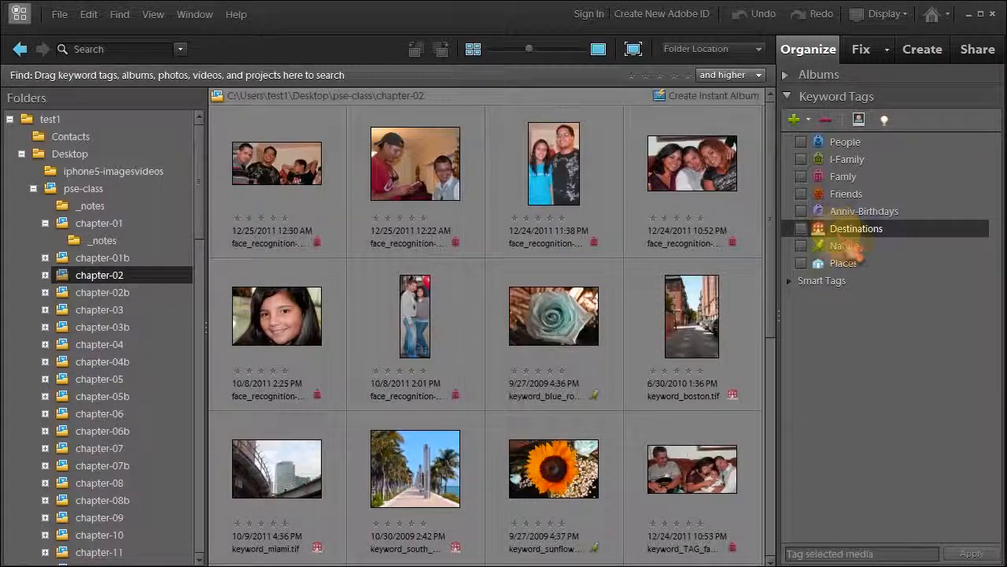
Filter the photos to the Destinations category and create a sub-category named Chicago under it.
{"action": "left_click", "coordinate": [801, 228]}
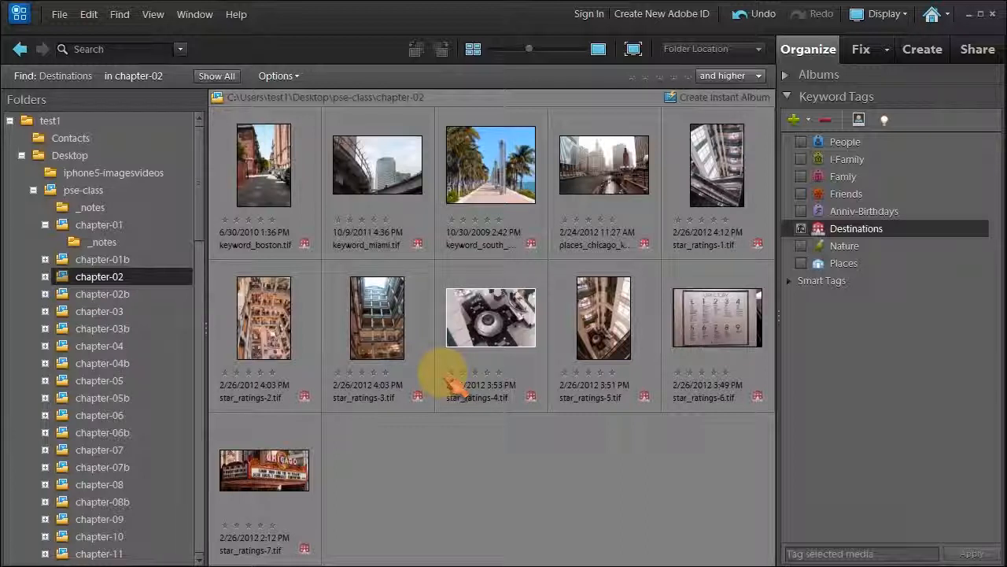
{"action": "right_click", "coordinate": [848, 236]}
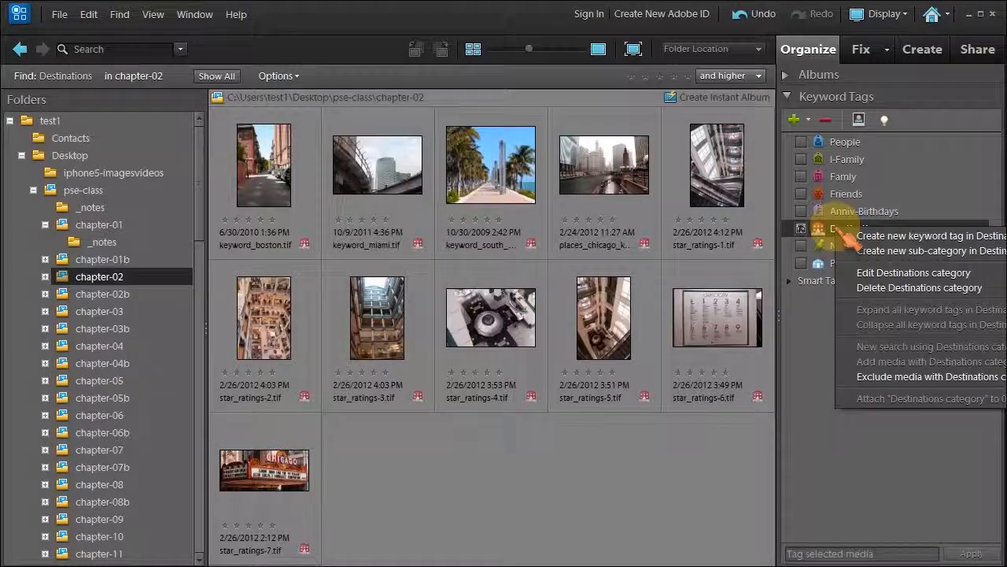
{"action": "left_click", "coordinate": [865, 251]}
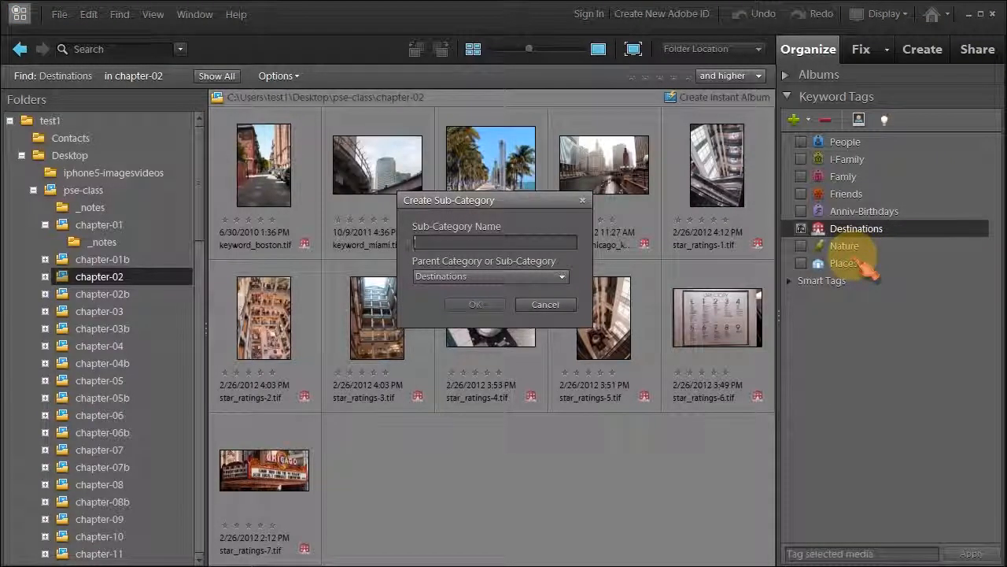
{"action": "type", "text": "Chicago"}
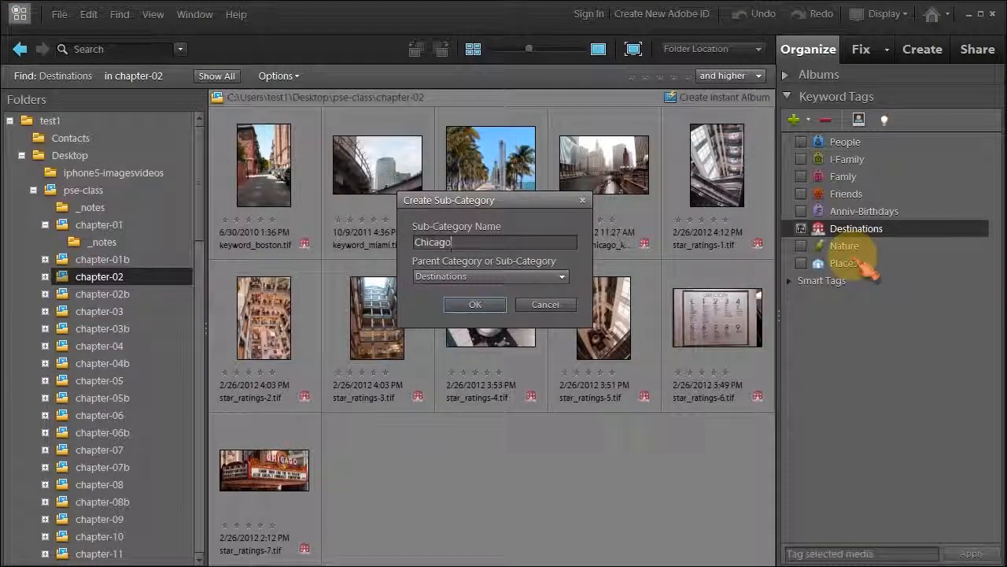
{"action": "left_click", "coordinate": [474, 306]}
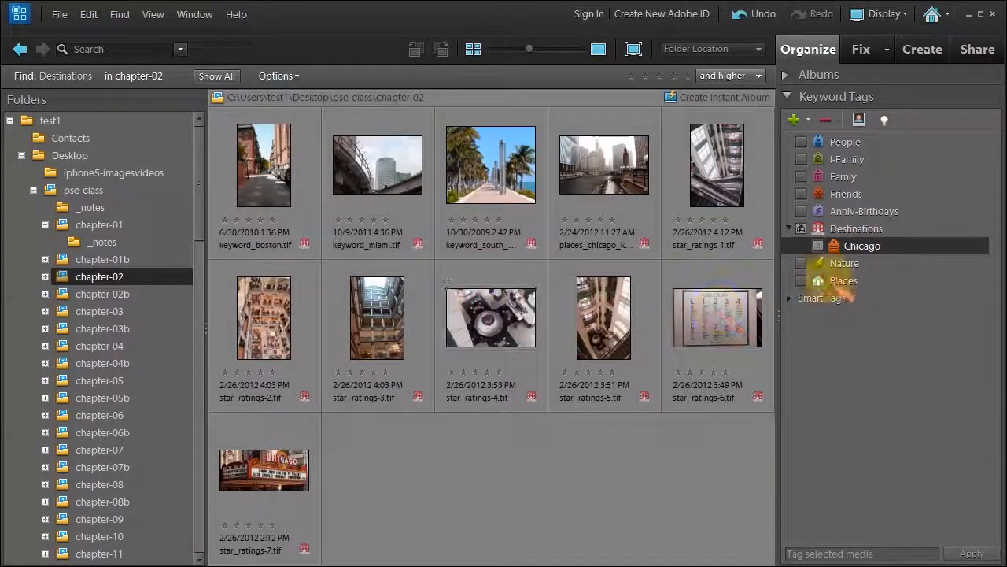
Create a sub-category named Miami under the Destinations category.
{"action": "left_click", "coordinate": [823, 228]}
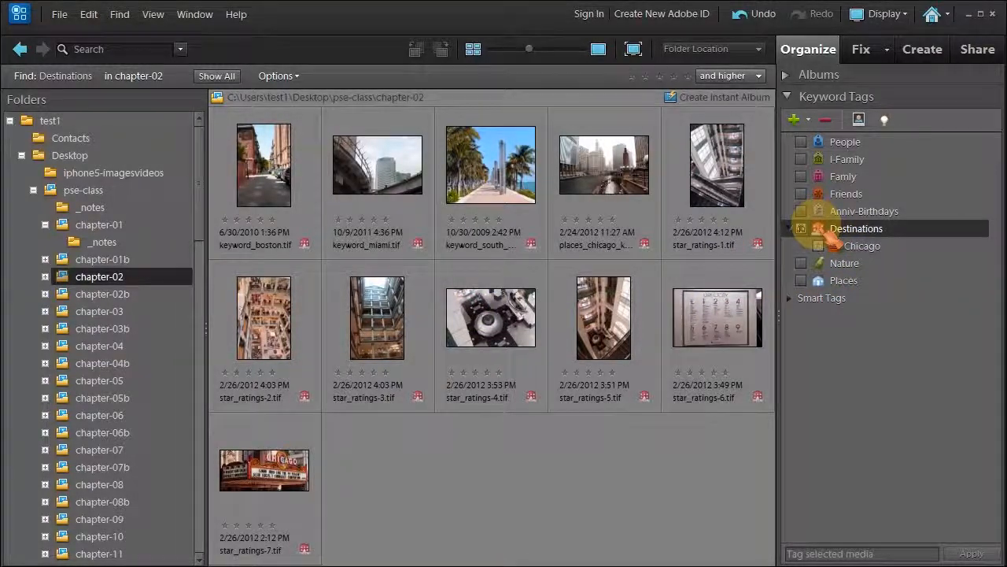
{"action": "right_click", "coordinate": [824, 231]}
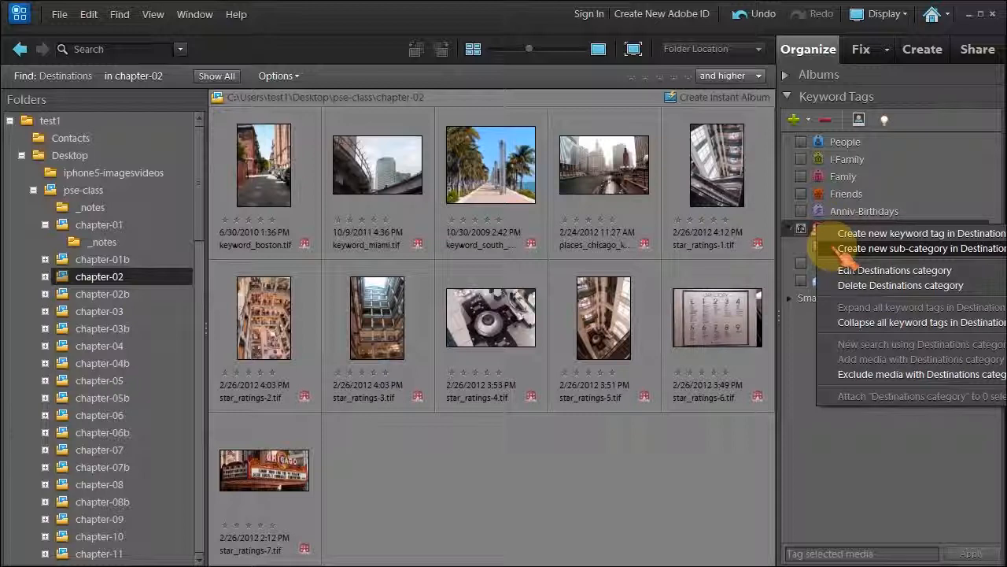
{"action": "left_click", "coordinate": [838, 249]}
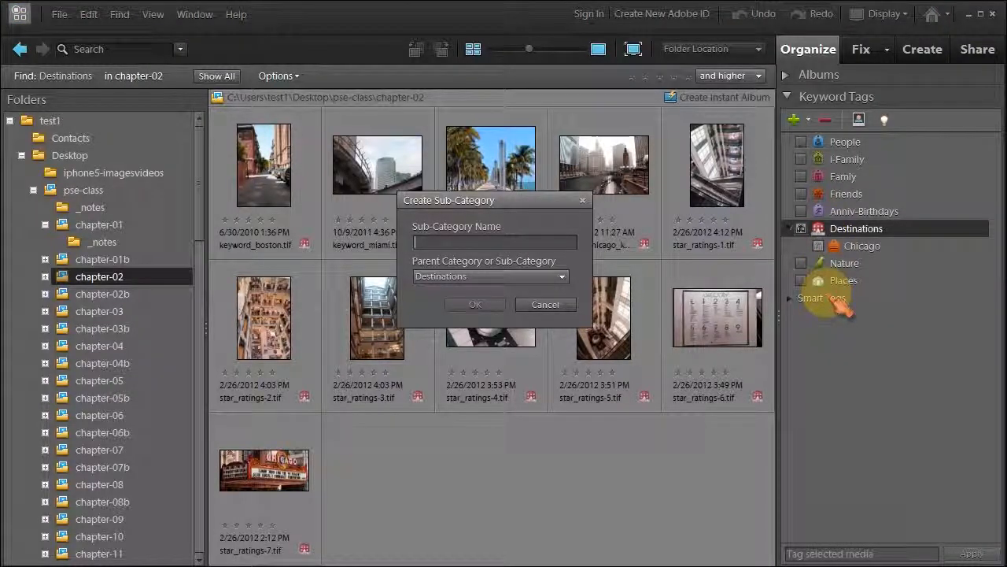
{"action": "type", "text": "Miami"}
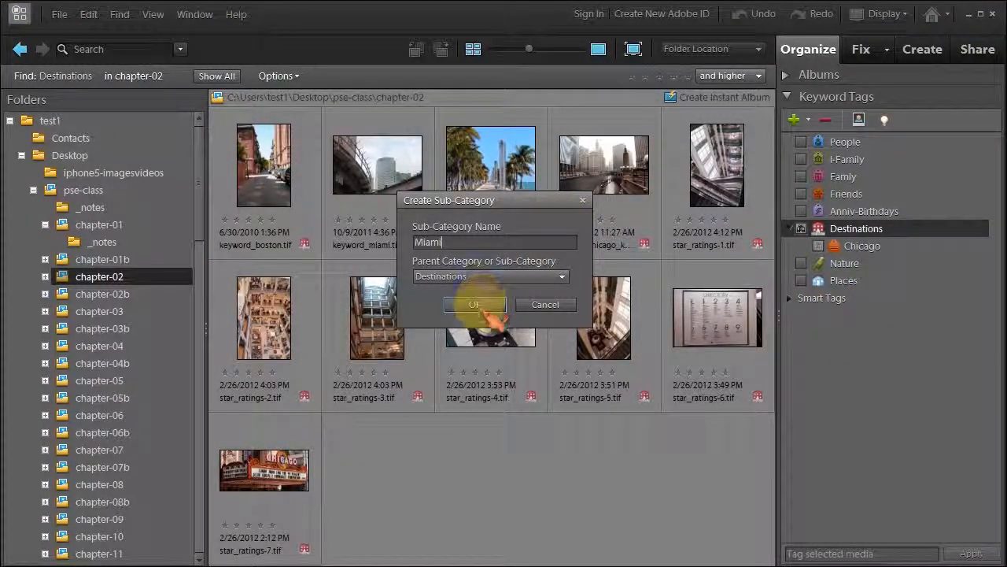
{"action": "left_click", "coordinate": [476, 306]}
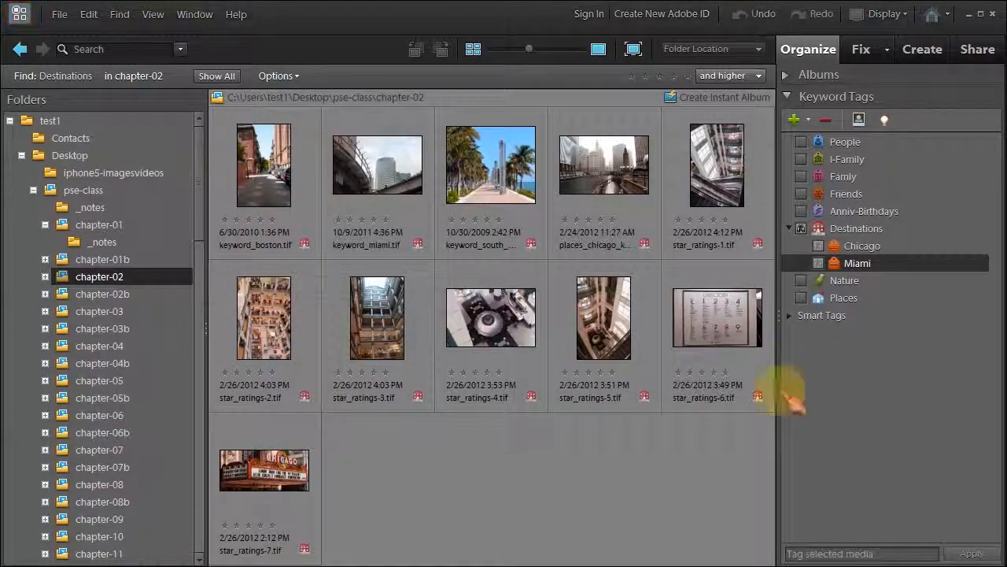
Create a sub-category named Boston under the Destinations category.
{"action": "left_click", "coordinate": [851, 229]}
{"action": "left_click", "coordinate": [813, 123]}
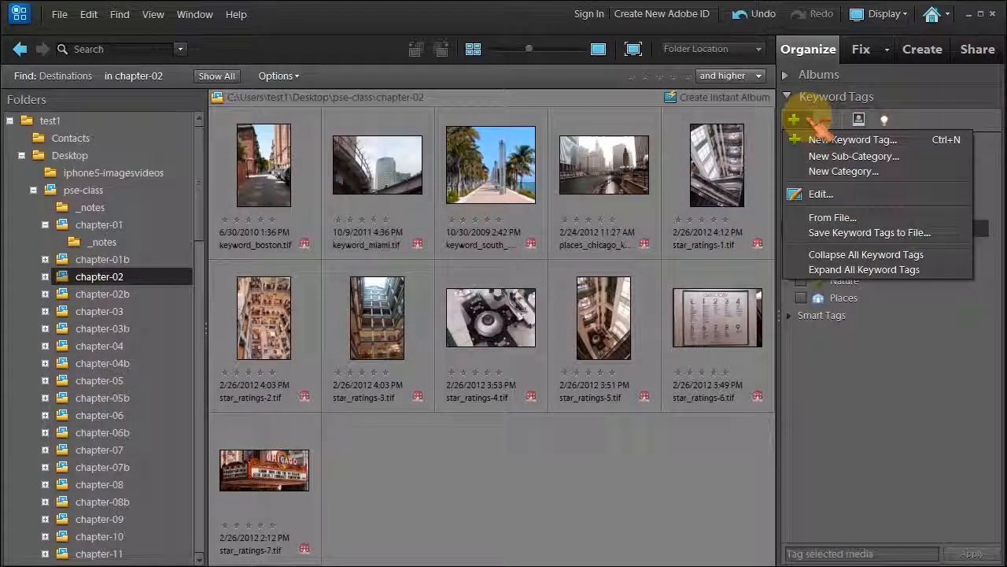
{"action": "left_click", "coordinate": [823, 156]}
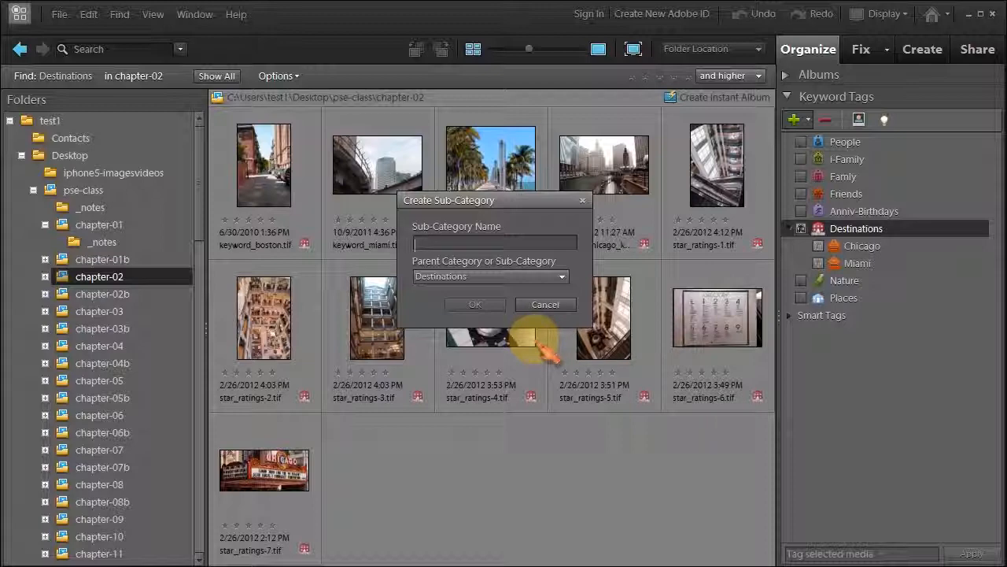
{"action": "type", "text": "Bosto"}
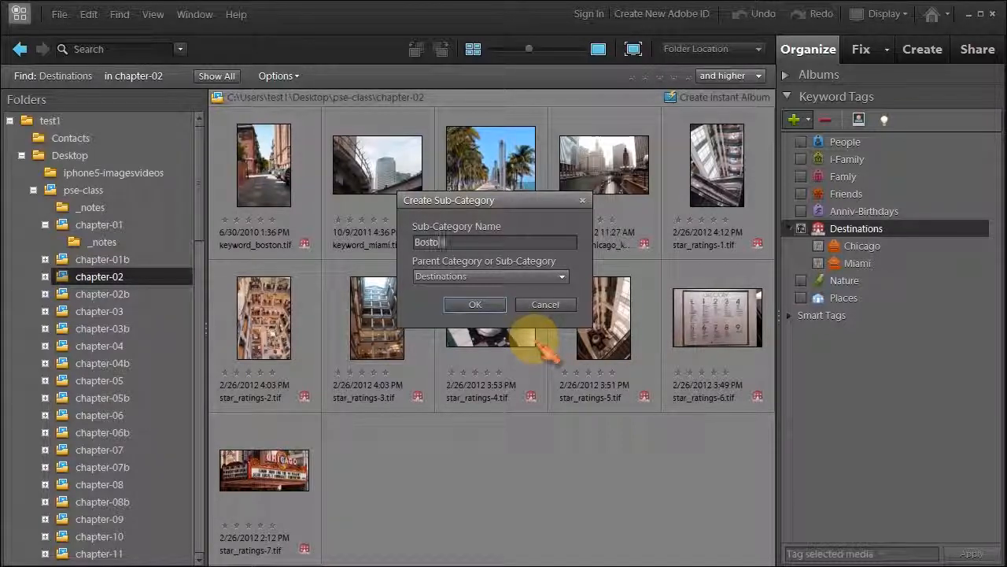
{"action": "type", "text": "n"}
{"action": "left_click", "coordinate": [475, 304]}
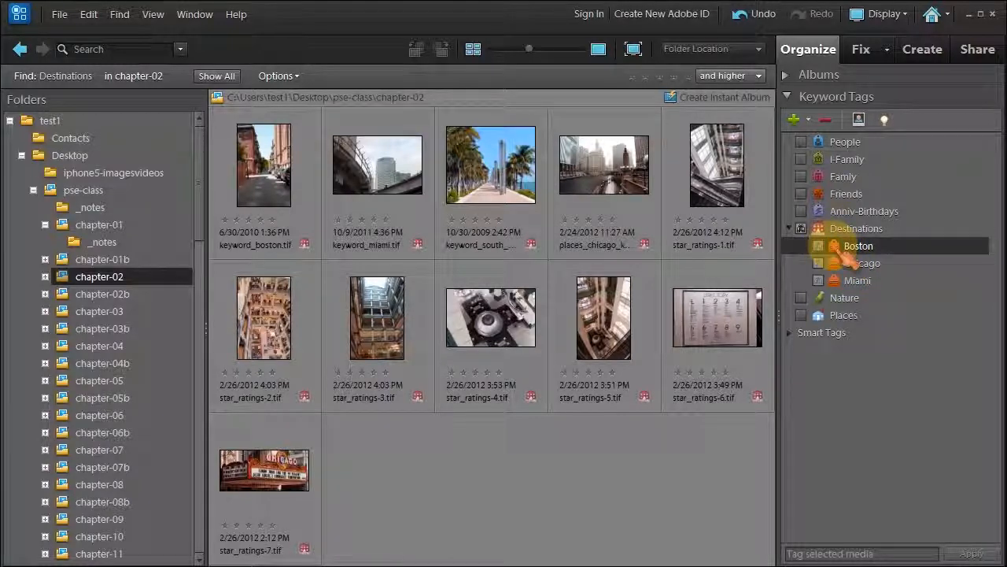
Apply the Boston sub-category to keyword_boston.tif and the Miami sub-category to the keyword_miami.tif and keyword_south_... photos.
{"action": "left_click_drag", "start_coordinate": [850, 256], "coordinate": [263, 197]}
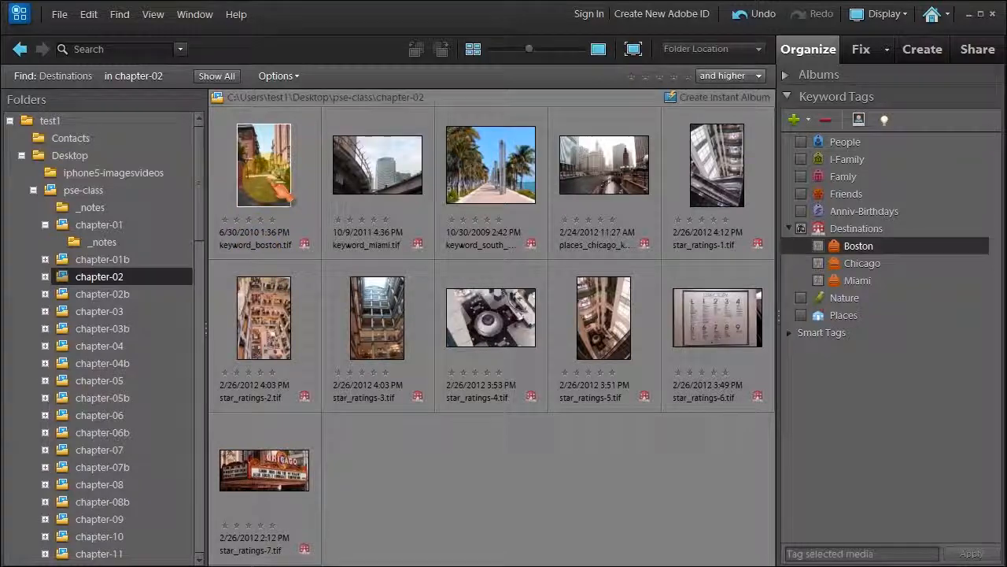
{"action": "left_click_drag", "start_coordinate": [850, 256], "coordinate": [288, 202]}
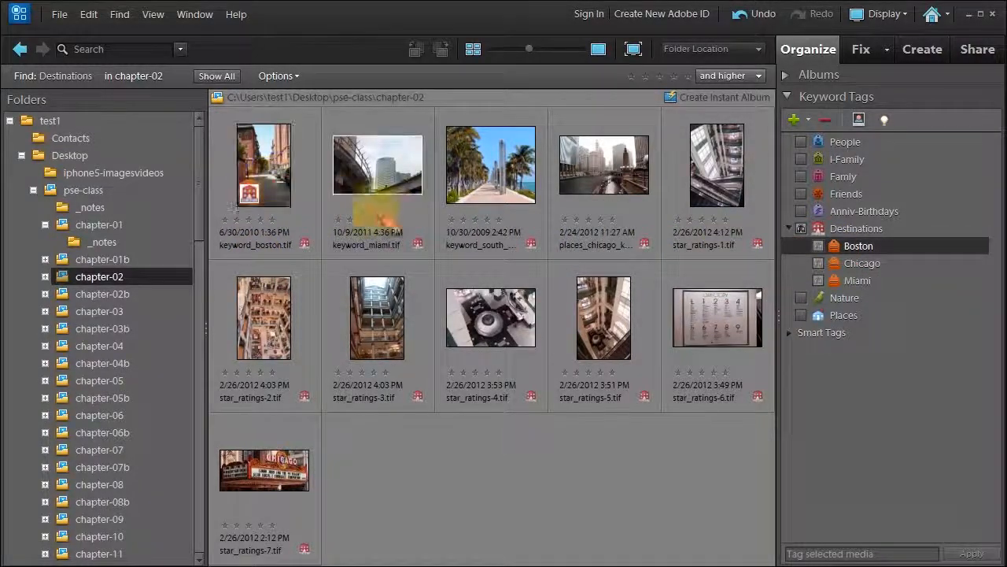
{"action": "left_click_drag", "start_coordinate": [850, 283], "coordinate": [374, 169]}
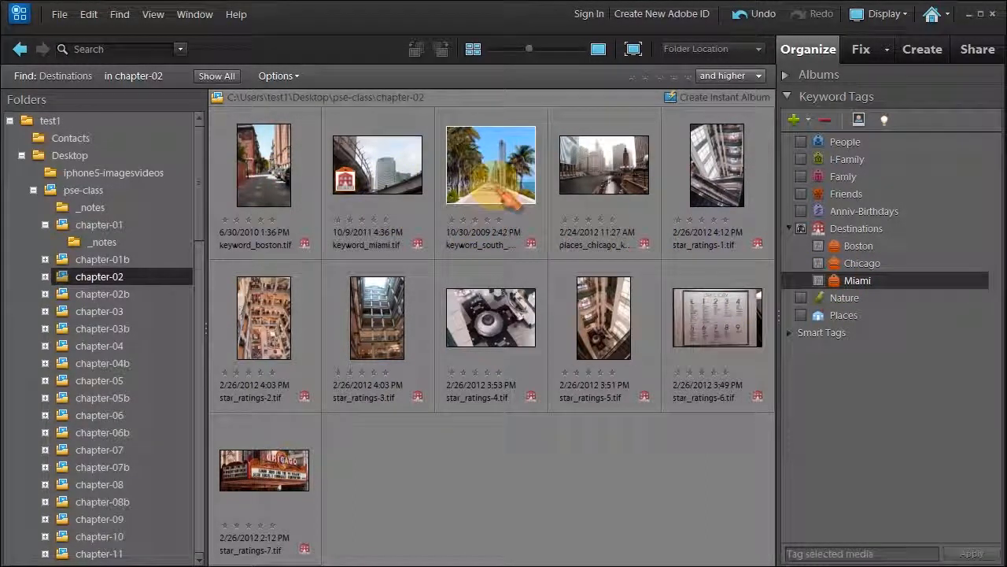
{"action": "left_click_drag", "start_coordinate": [834, 282], "coordinate": [516, 185]}
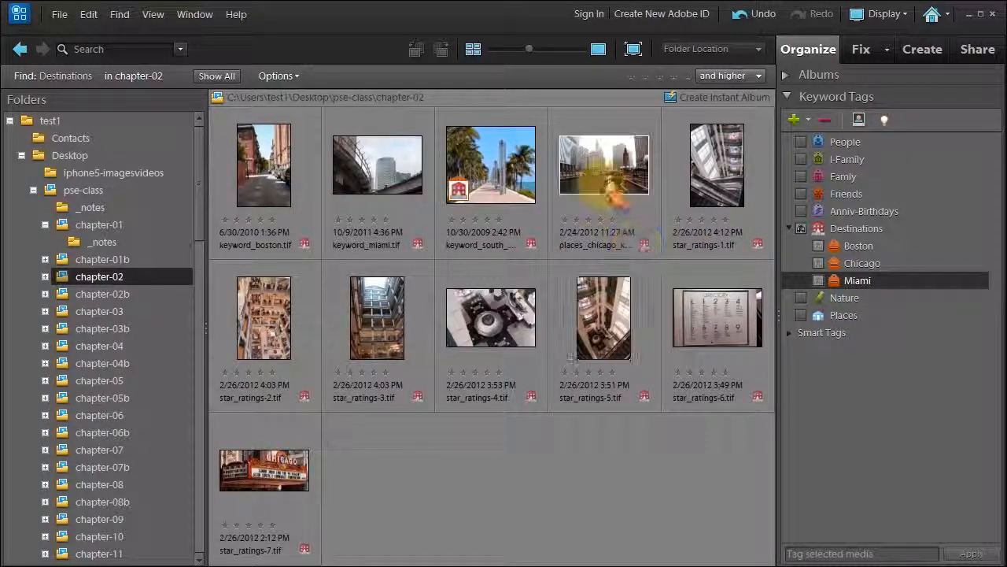
Apply the Chicago sub-category to the places_chicago_k... photo and to the seven photos from star_ratings-1.tif to star_ratings-7.tif.
{"action": "left_click_drag", "start_coordinate": [841, 264], "coordinate": [596, 181]}
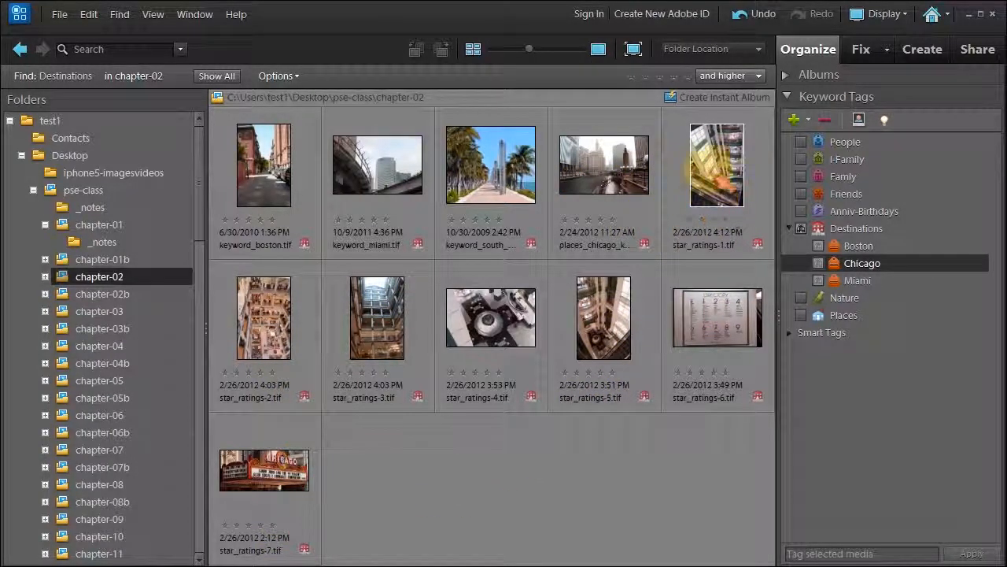
{"action": "left_click", "coordinate": [717, 161]}
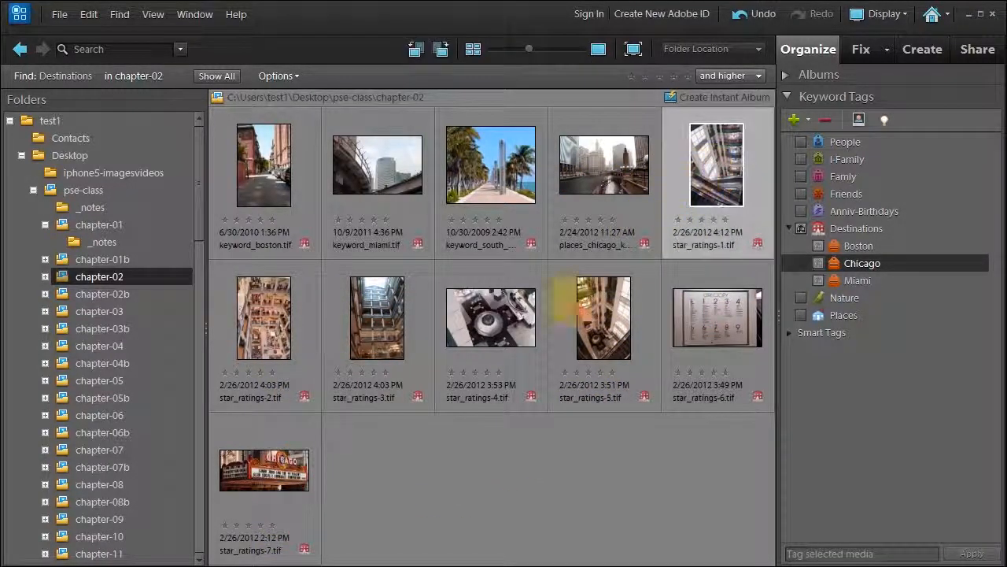
{"action": "left_click", "coordinate": [256, 488], "text": "shift"}
{"action": "left_click_drag", "start_coordinate": [846, 271], "coordinate": [740, 201]}
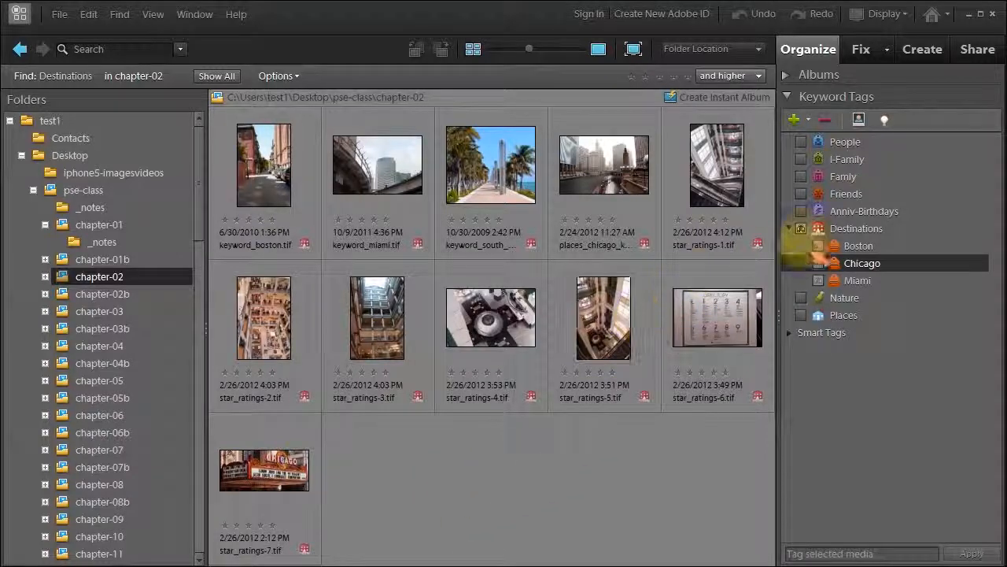
Clear the Destinations filter and show only the photos tagged with the Chicago sub-category.
{"action": "left_click", "coordinate": [800, 229]}
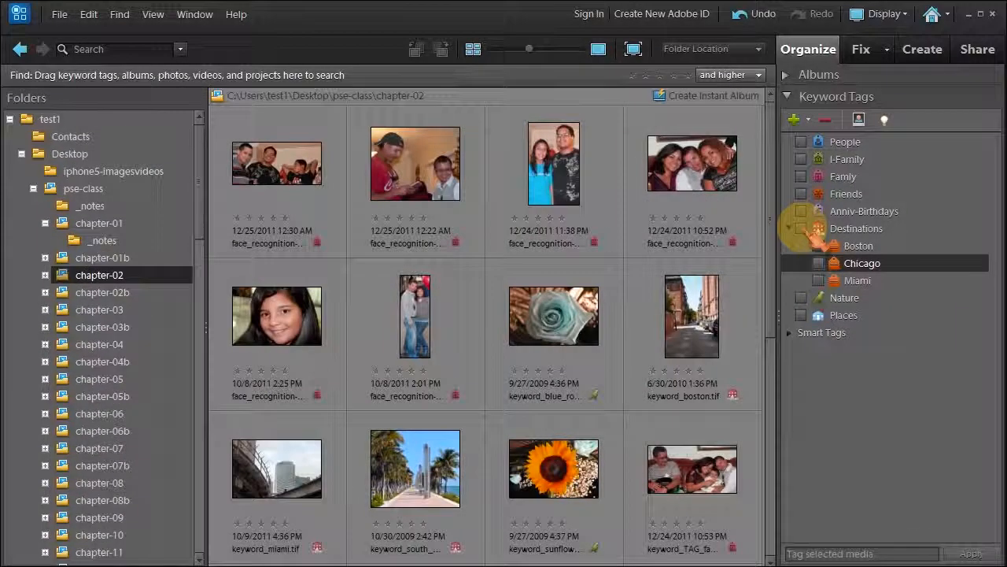
{"action": "left_click", "coordinate": [819, 263]}
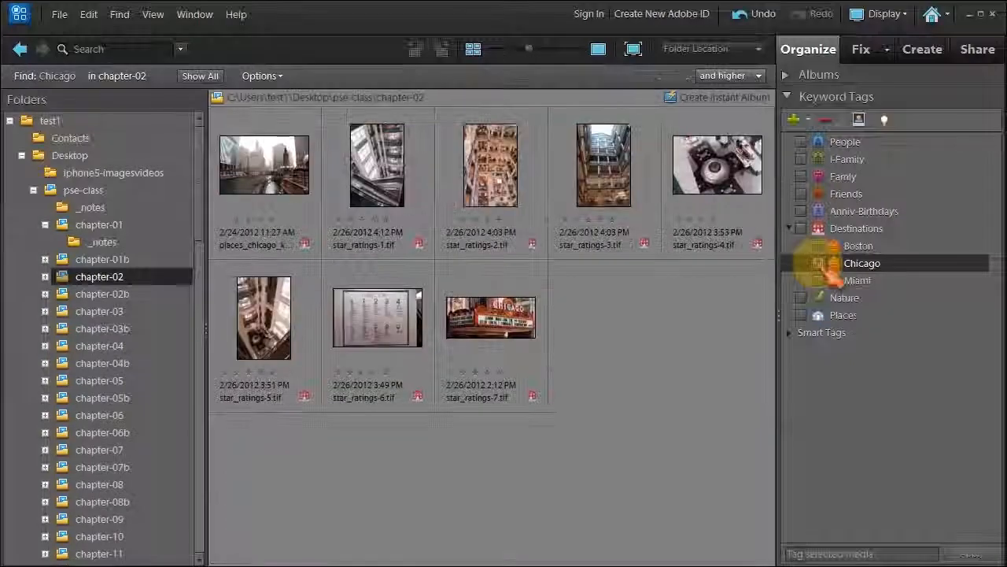